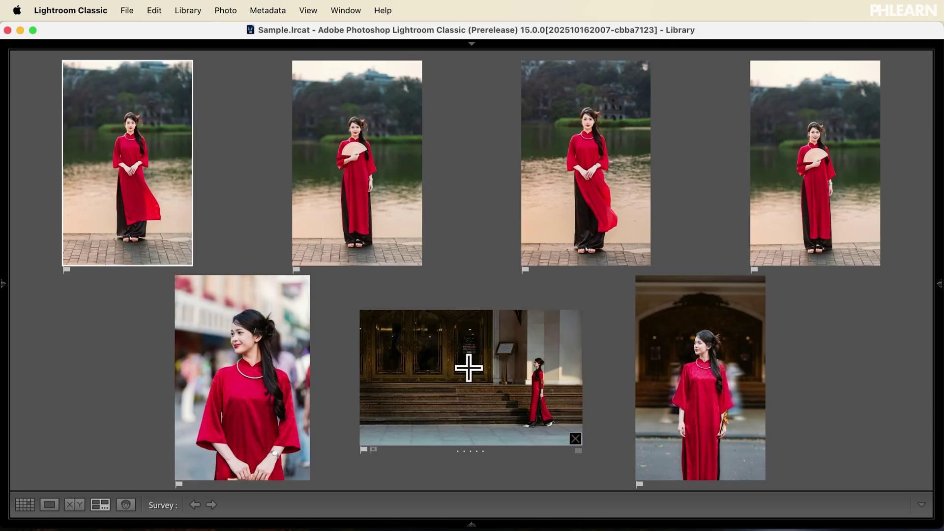
# Step: Narrow the Survey comparison by deselecting the two building-entrance photos and the third lakeside photo
pyautogui.keyDown('super'); pyautogui.click(468, 368); pyautogui.keyUp('super')
pyautogui.keyDown('super'); pyautogui.click(847, 287); pyautogui.keyUp('super')
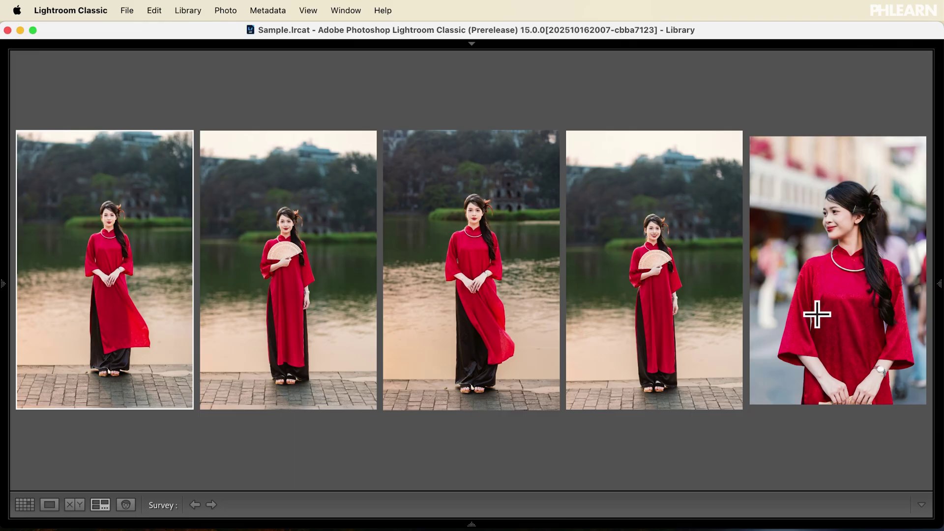
pyautogui.keyDown('super'); pyautogui.click(440, 291); pyautogui.keyUp('super')
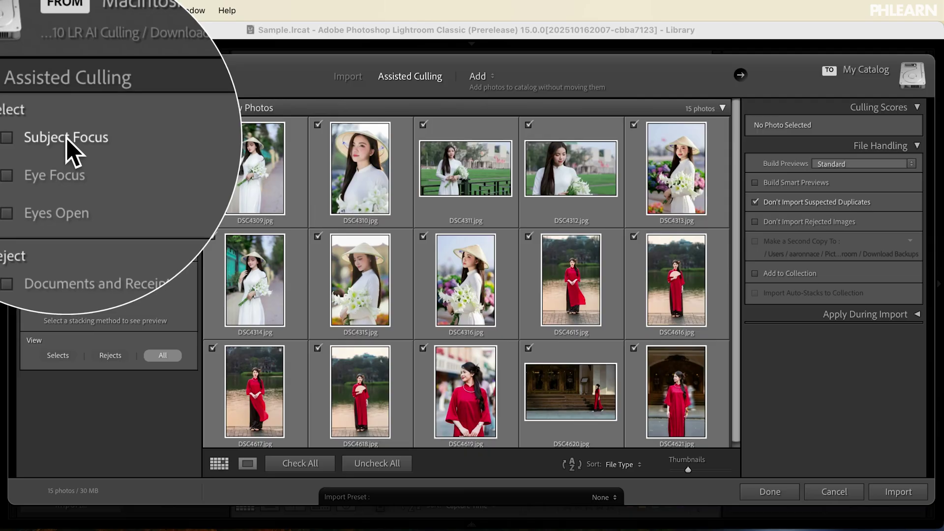
# Step: Turn on the Subject Focus and Eye Focus selection criteria for assisted culling of the new photos
pyautogui.click(66, 137)
pyautogui.click(56, 177)
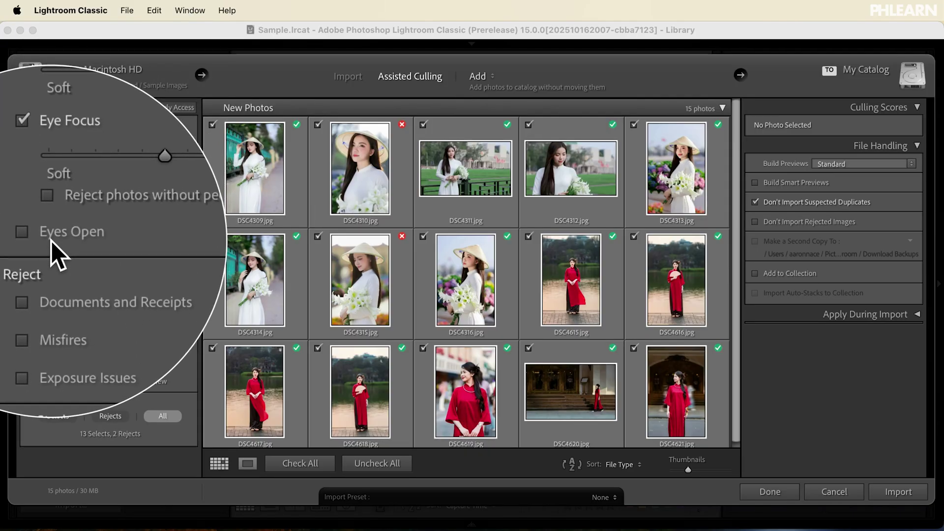
pyautogui.moveTo(296, 127)
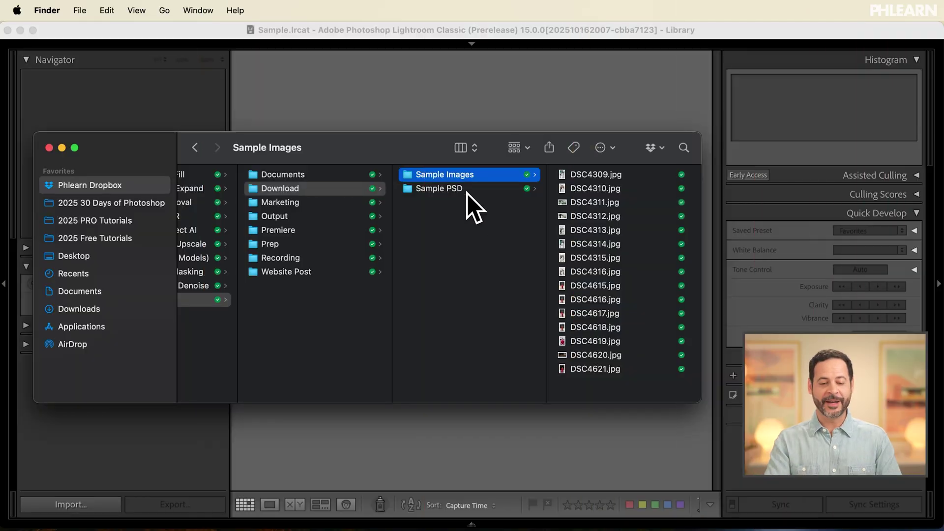
# Step: Bring the Sample Images folder from Finder into Lightroom Classic for import and switch to Assisted Culling
pyautogui.moveTo(443, 176); pyautogui.dragTo(512, 103)
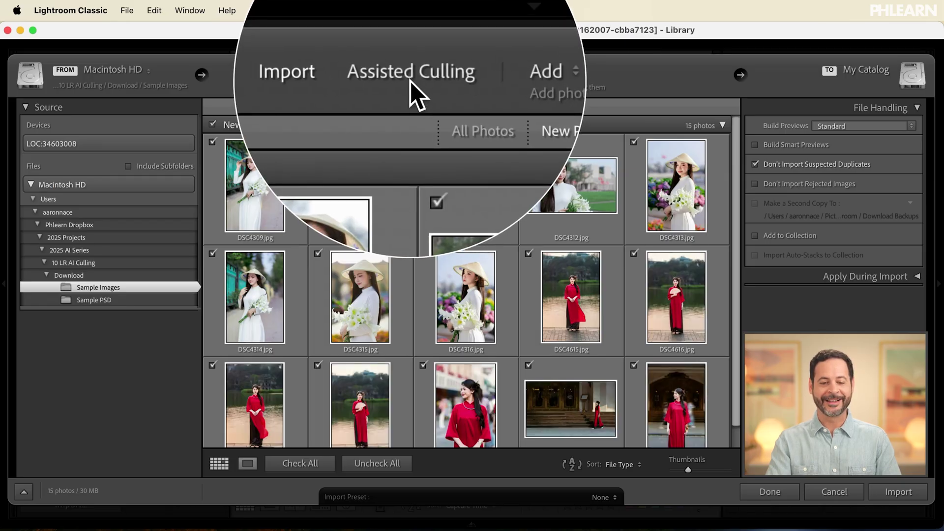
pyautogui.click(409, 81)
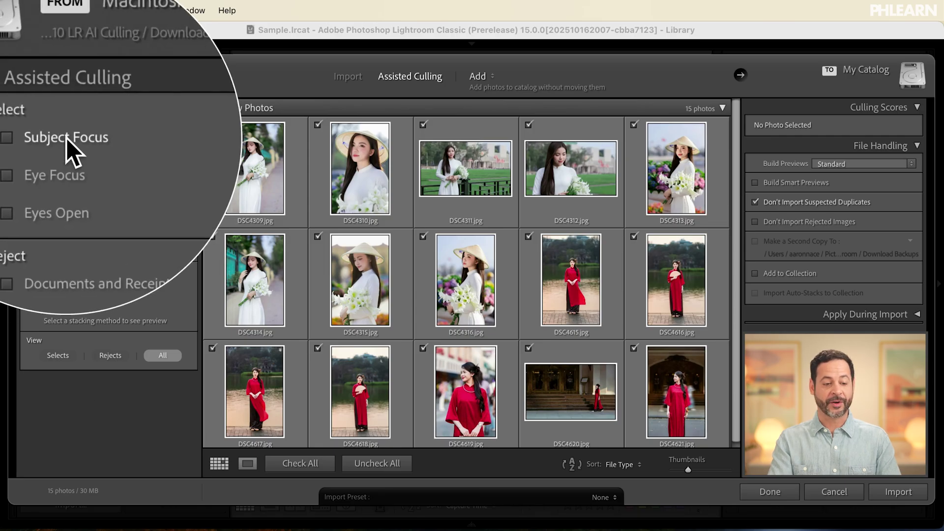
# Step: Enable Subject Focus, Eye Focus and Eyes Open as selection criteria, checking the focus scores of the first two photos
pyautogui.click(67, 138)
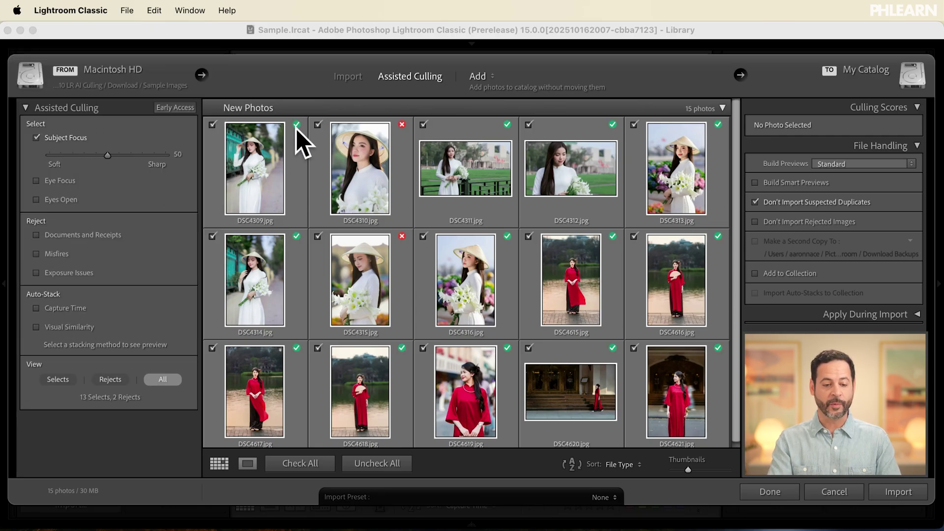
pyautogui.moveTo(295, 128)
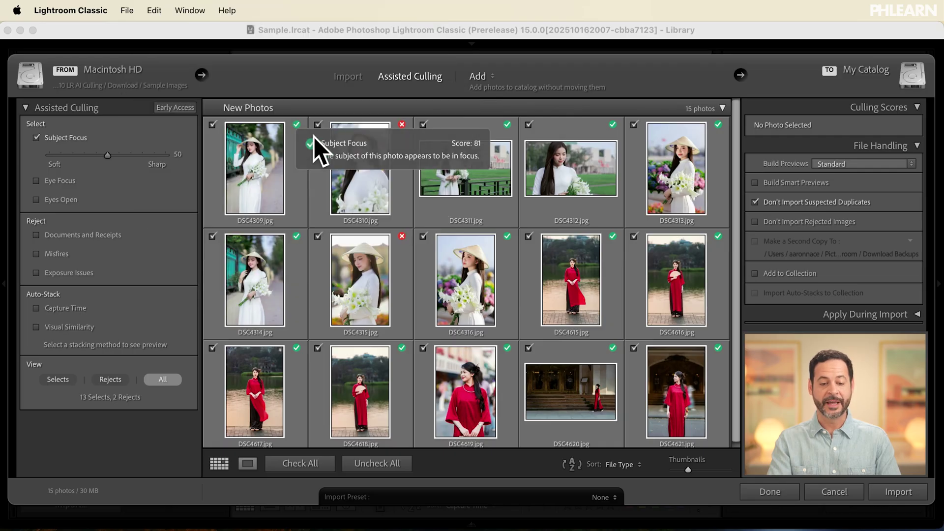
pyautogui.moveTo(402, 125)
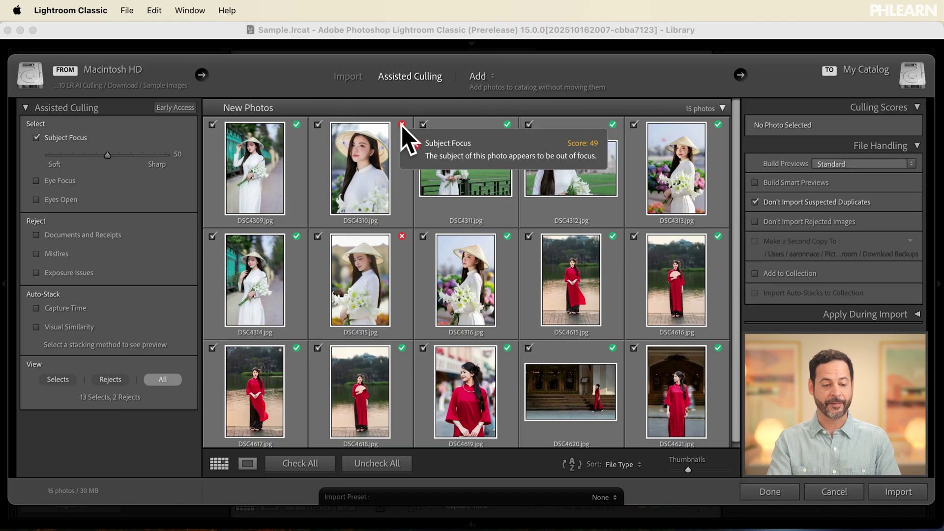
pyautogui.click(54, 183)
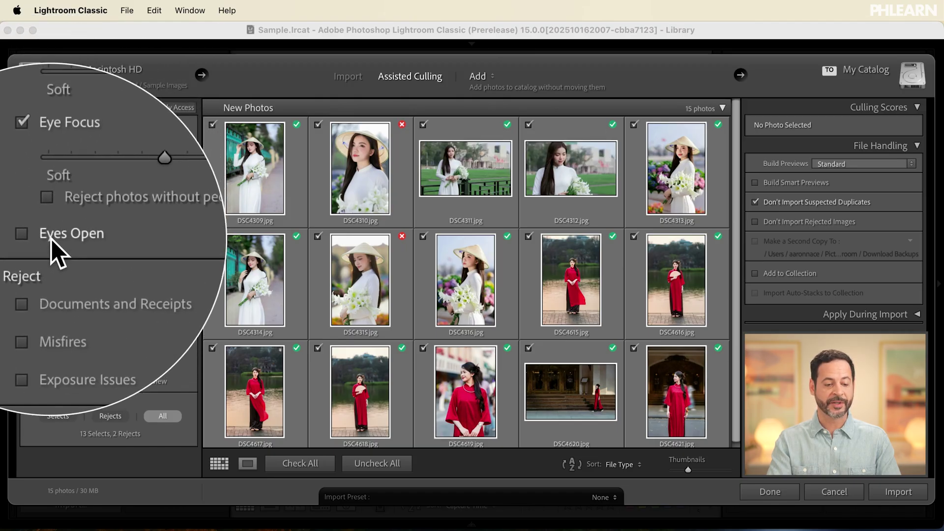
pyautogui.click(52, 238)
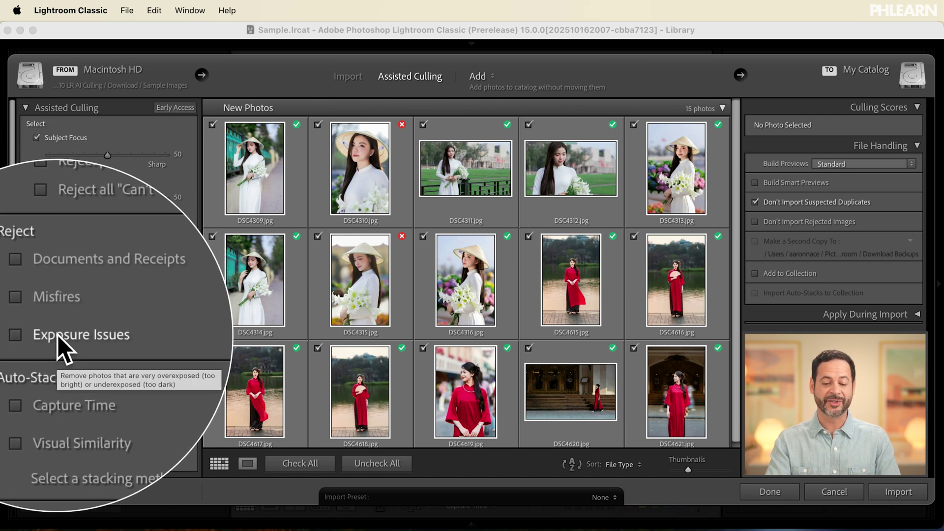
# Step: Auto-stack the photos by capture time with 0:00:22 between stacks and expand both stacks
pyautogui.scroll(-1, 418, 223)
pyautogui.scroll(1, 418, 223)
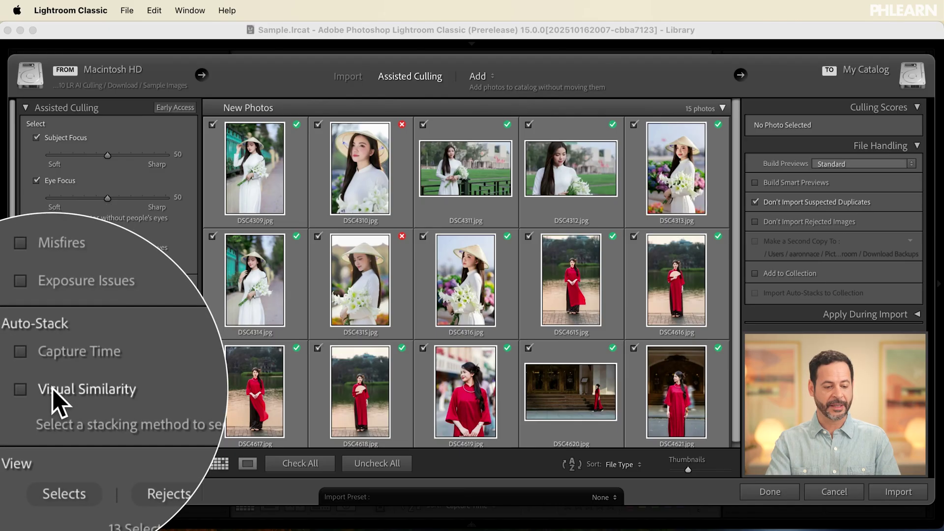
pyautogui.click(51, 370)
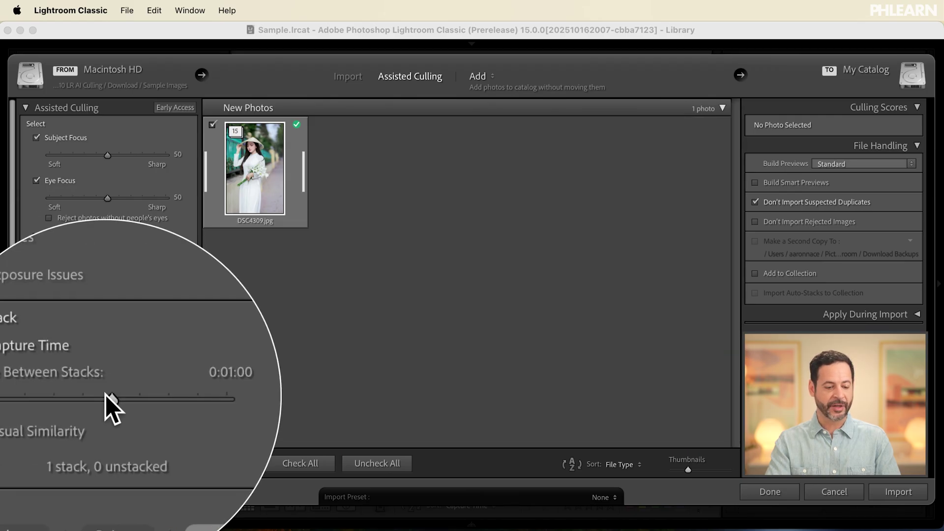
pyautogui.moveTo(106, 395); pyautogui.dragTo(70, 394)
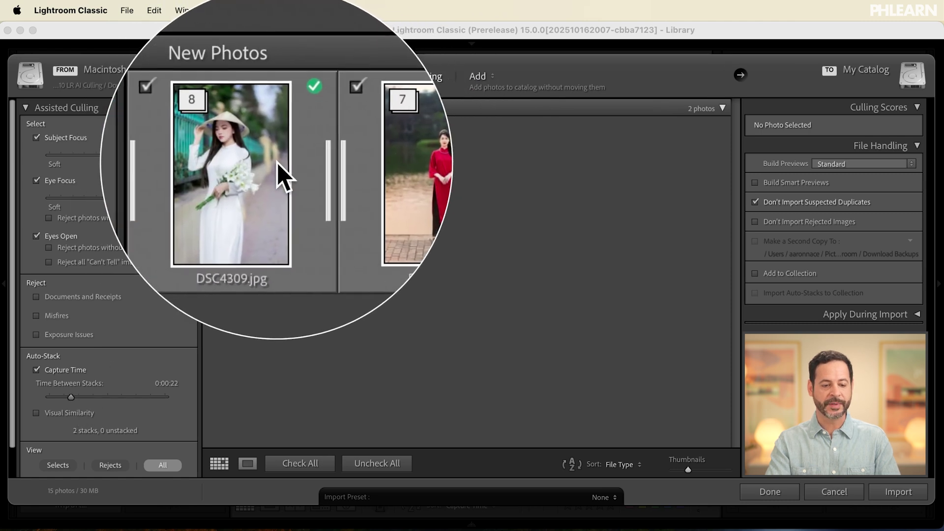
pyautogui.click(238, 131)
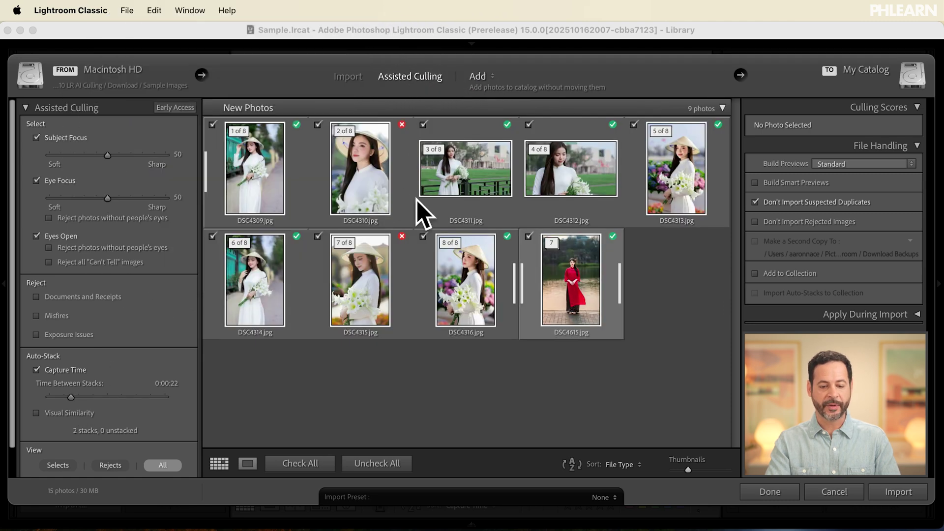
pyautogui.click(552, 245)
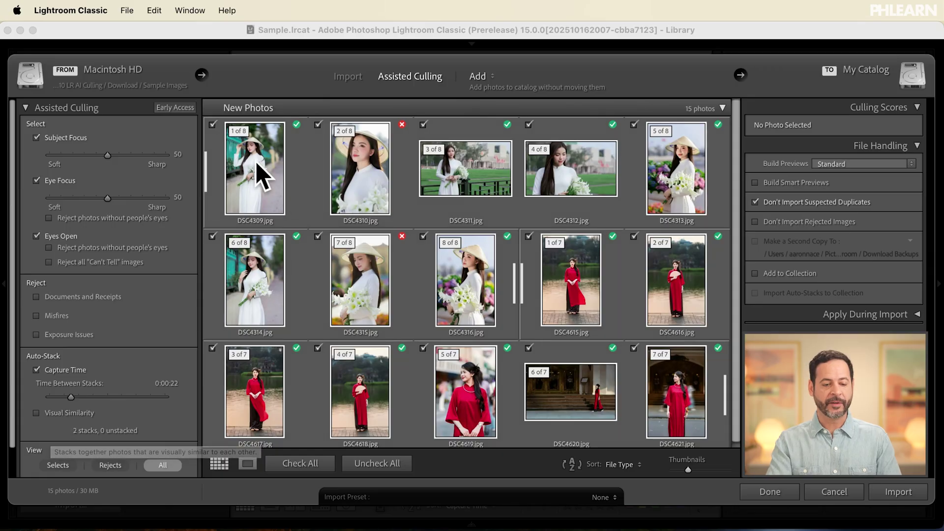
# Step: Review the culling scores of DSC4309.jpg and DSC4310.jpg
pyautogui.click(252, 167)
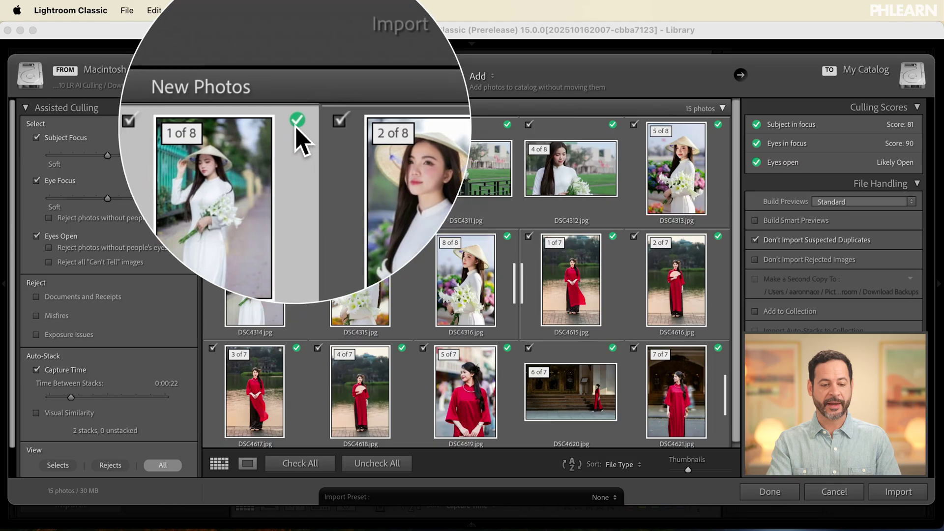
pyautogui.moveTo(297, 125)
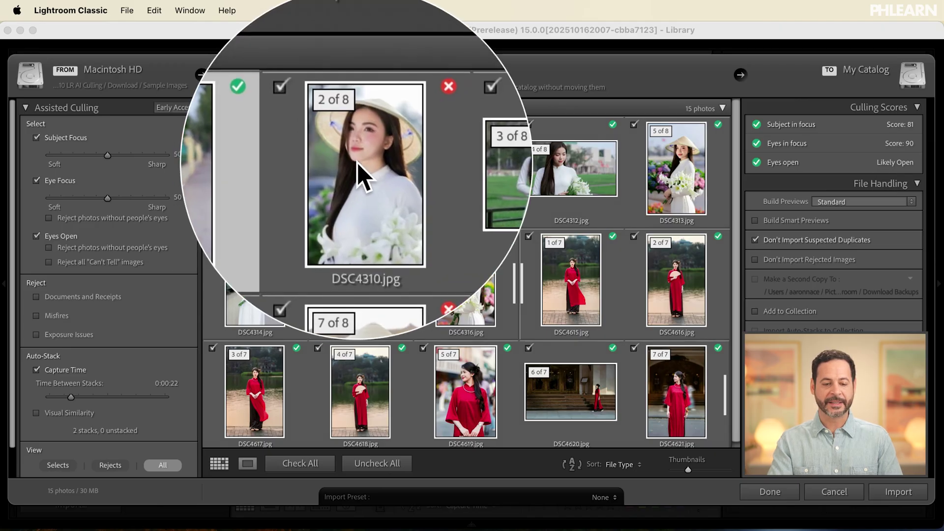
pyautogui.click(367, 177)
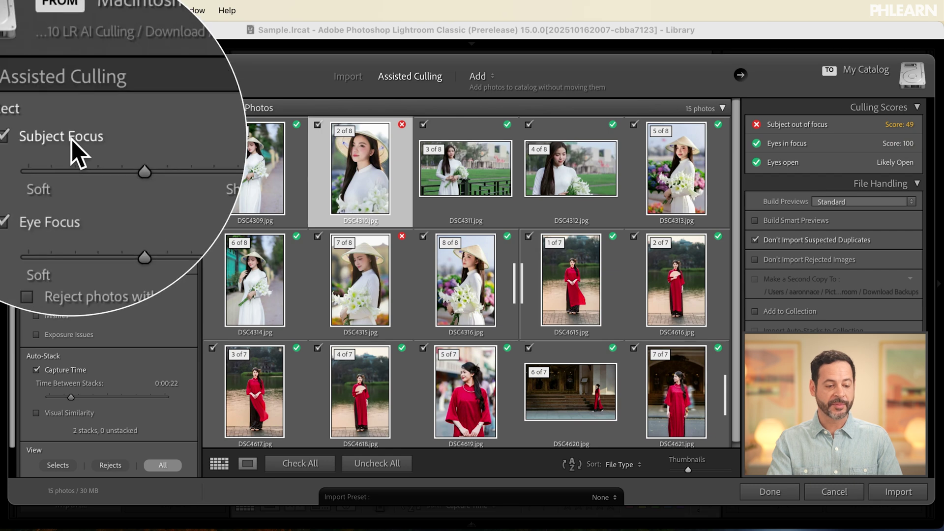
# Step: Try a Subject Focus threshold of 90 to see its effect on the ratings, and return it to 50
pyautogui.moveTo(108, 156); pyautogui.dragTo(160, 158)
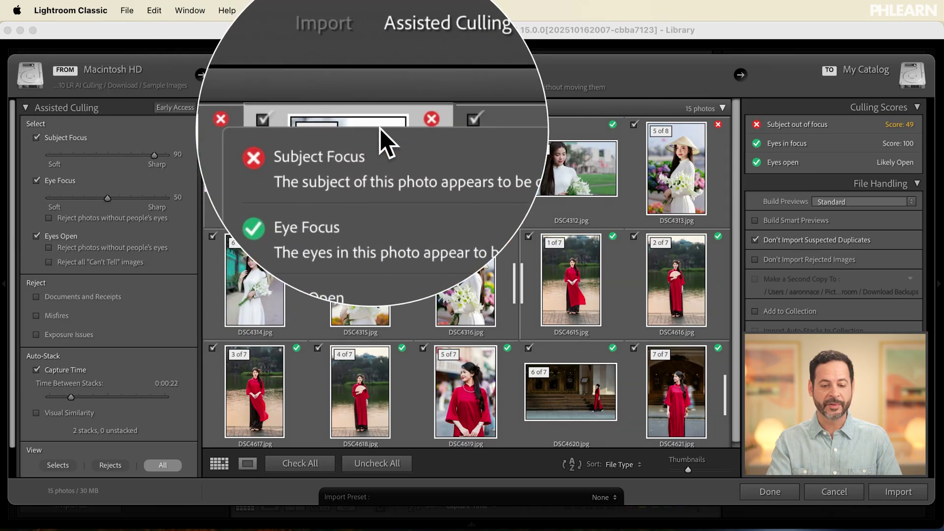
pyautogui.moveTo(402, 124)
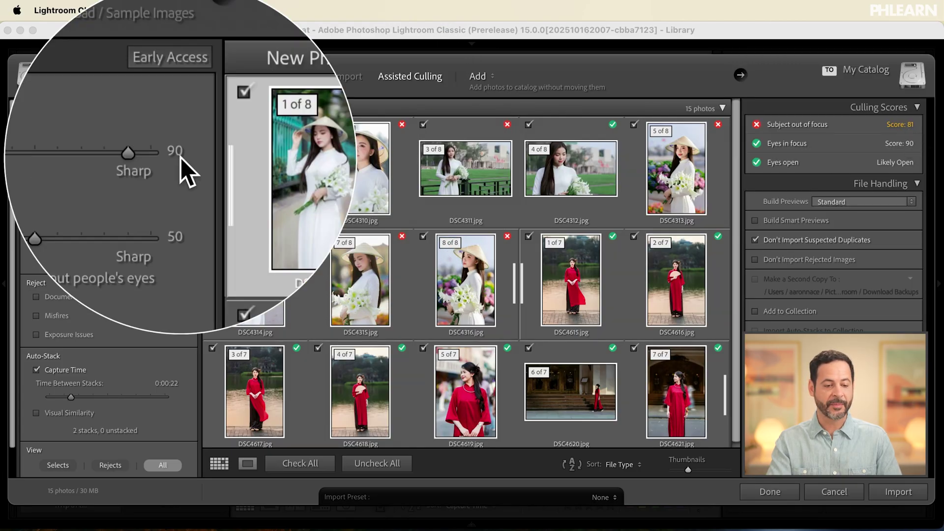
pyautogui.scroll(-1, 116, 158)
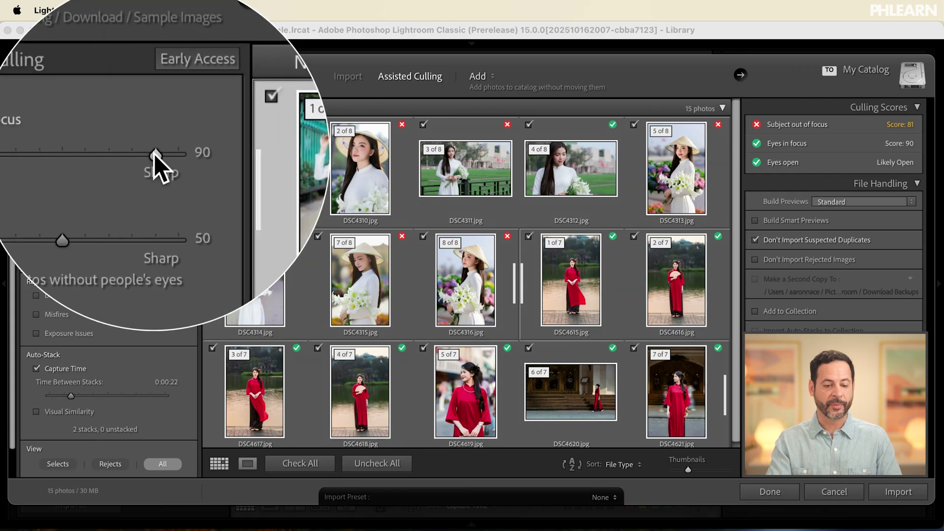
pyautogui.moveTo(154, 154); pyautogui.dragTo(105, 154)
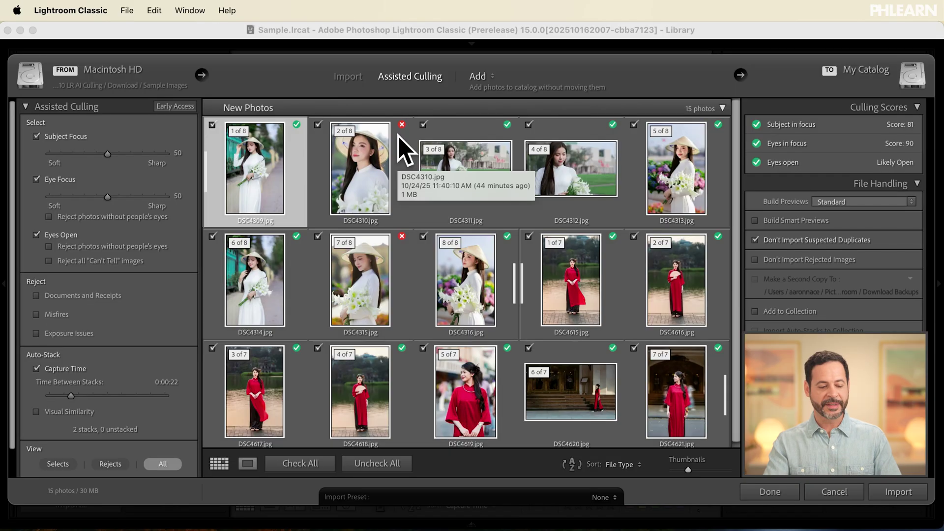
# Step: View the selects and the rejects separately, exclude all rejects from the import, and show all photos again
pyautogui.scroll(-2, 86, 438)
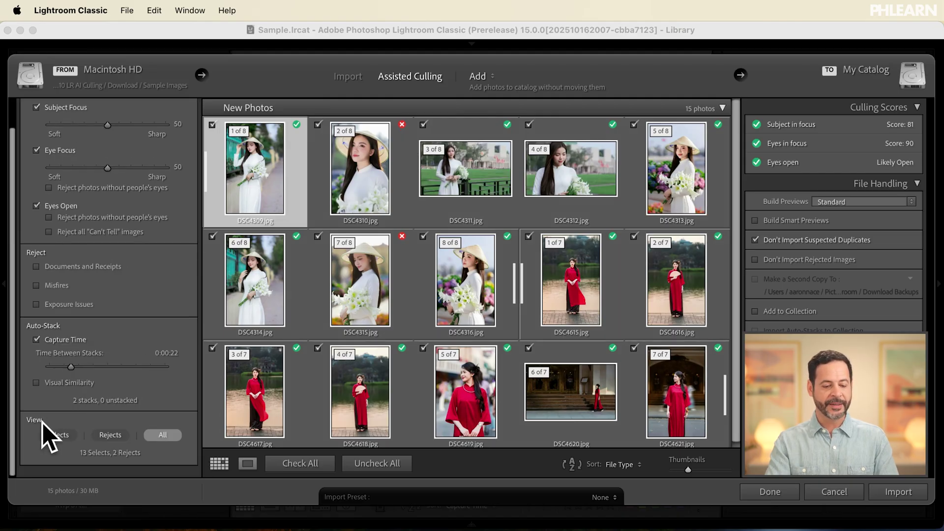
pyautogui.click(58, 435)
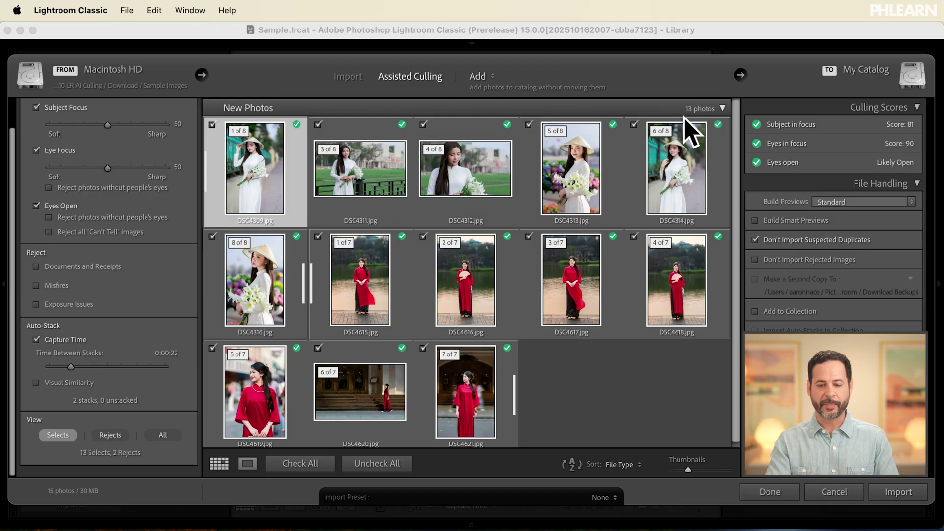
pyautogui.click(106, 436)
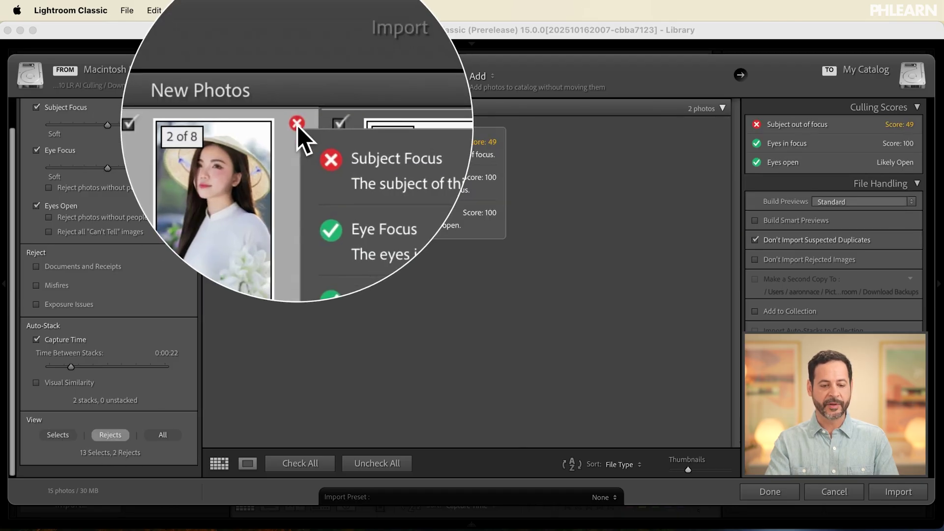
pyautogui.moveTo(406, 124)
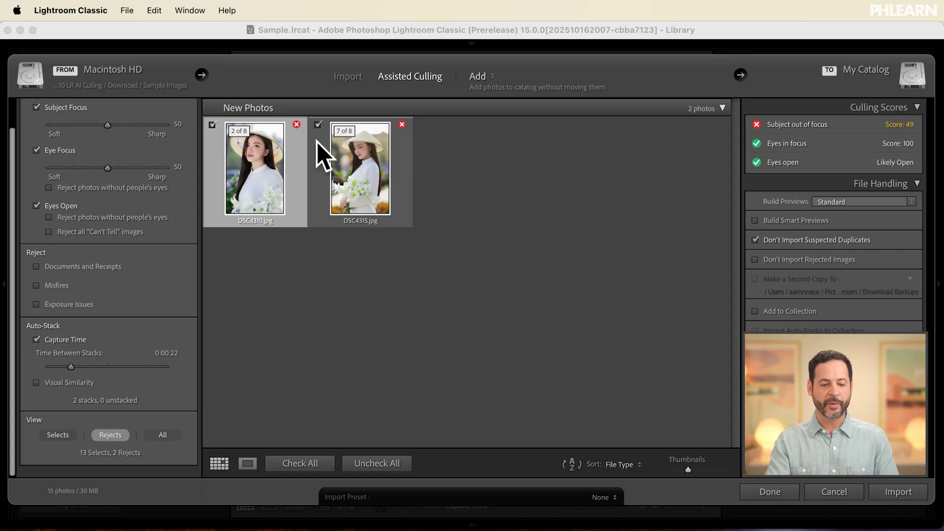
pyautogui.click(374, 464)
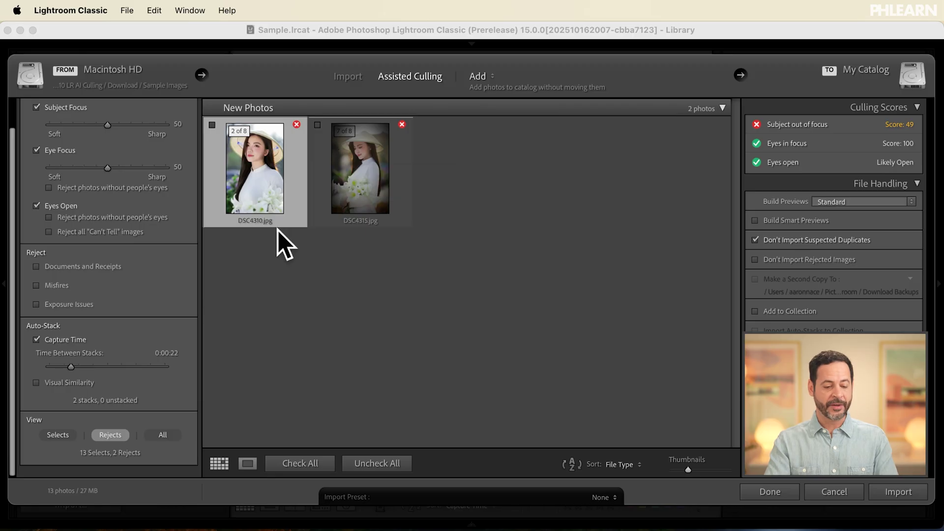
pyautogui.click(163, 436)
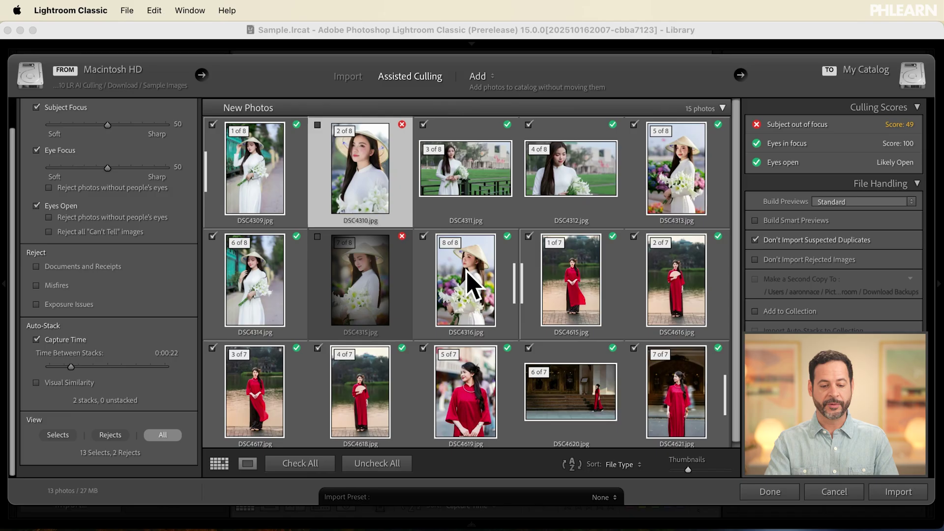
# Step: Try overriding import choices by excluding and re-including DSC4312.jpg and including the rejected DSC4315.jpg
pyautogui.click(448, 180)
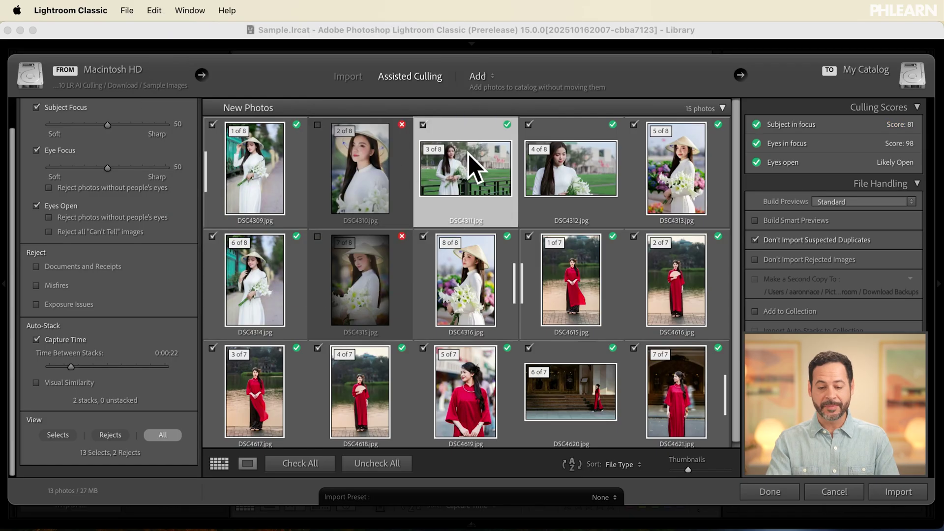
pyautogui.click(529, 125)
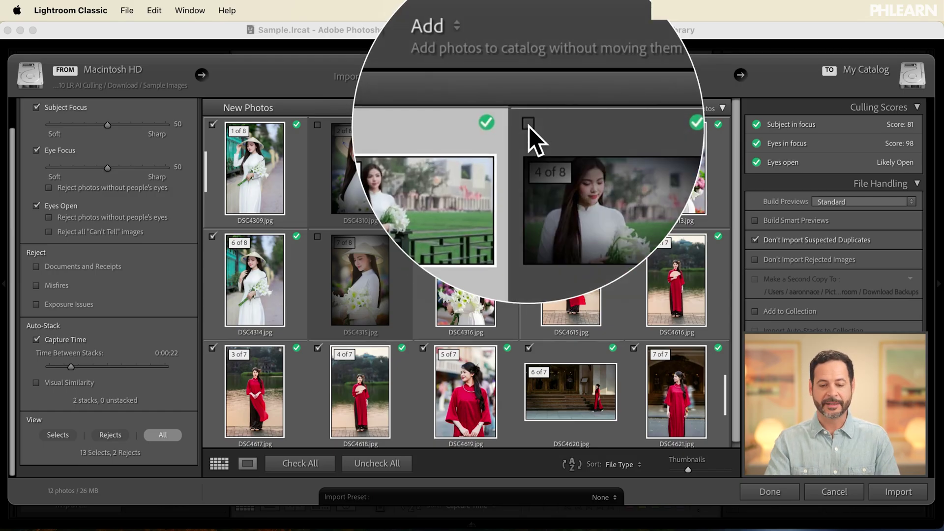
pyautogui.click(529, 124)
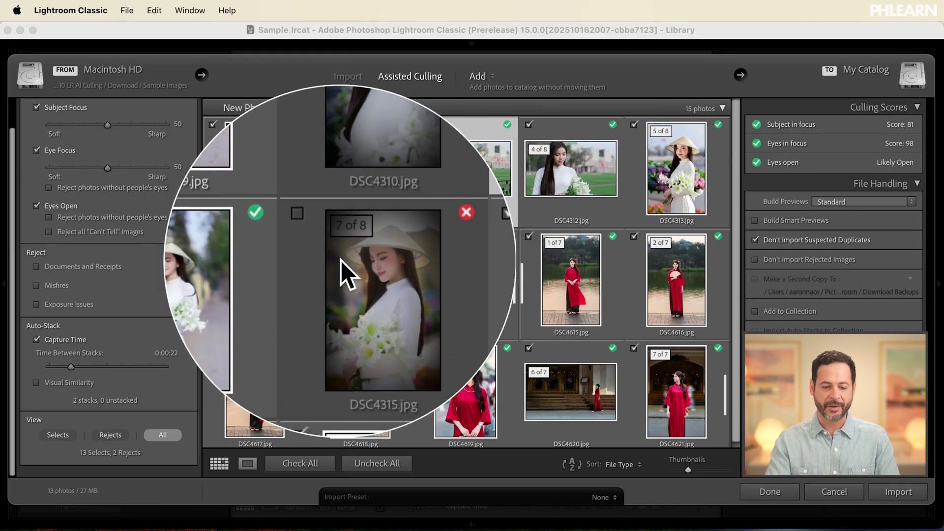
pyautogui.click(344, 265)
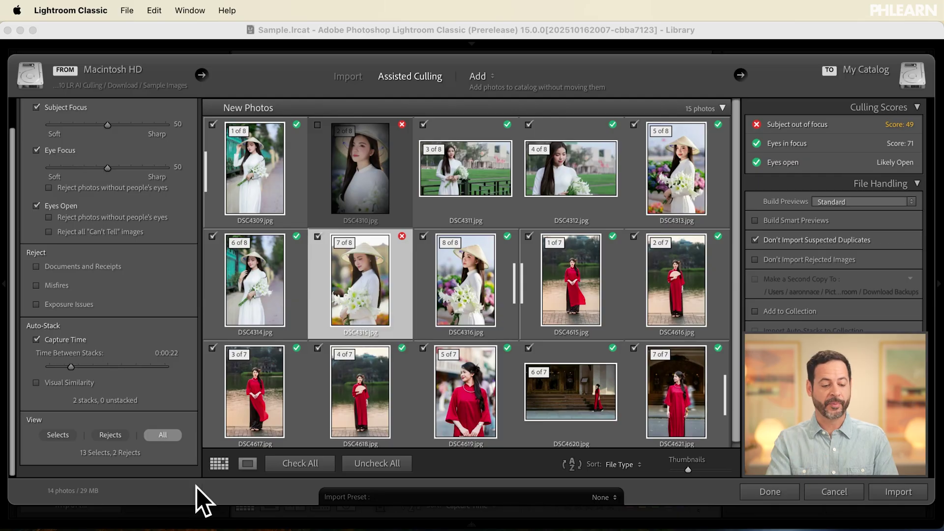
# Step: Show only the rejected photos and exclude all of them from the import
pyautogui.click(109, 436)
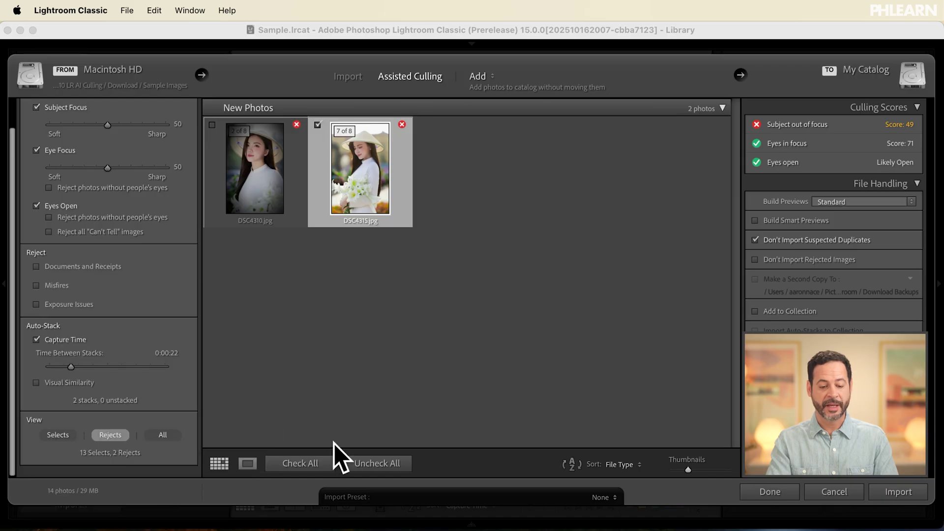
pyautogui.click(376, 462)
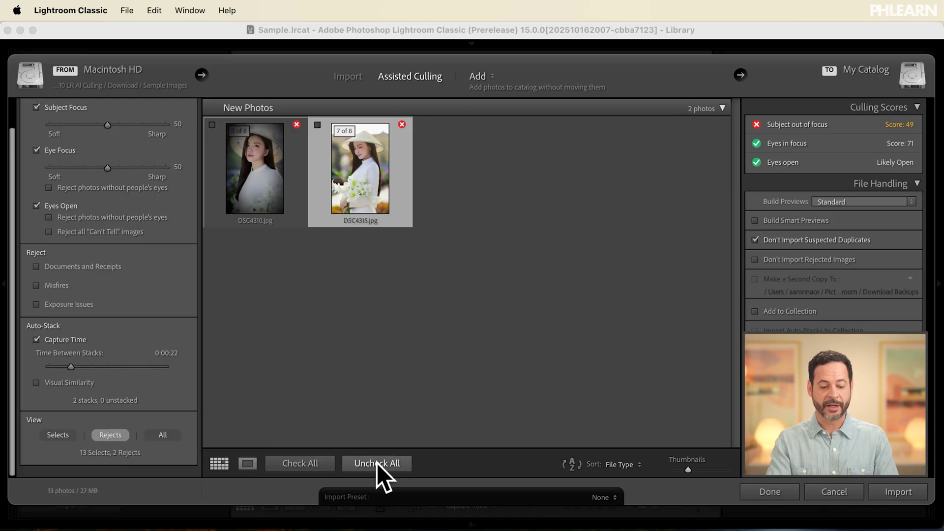
# Step: Try including all rejects in the import and excluding DSC4315.jpg and DSC4310.jpg individually among all photos, returning to the rejects view
pyautogui.click(302, 463)
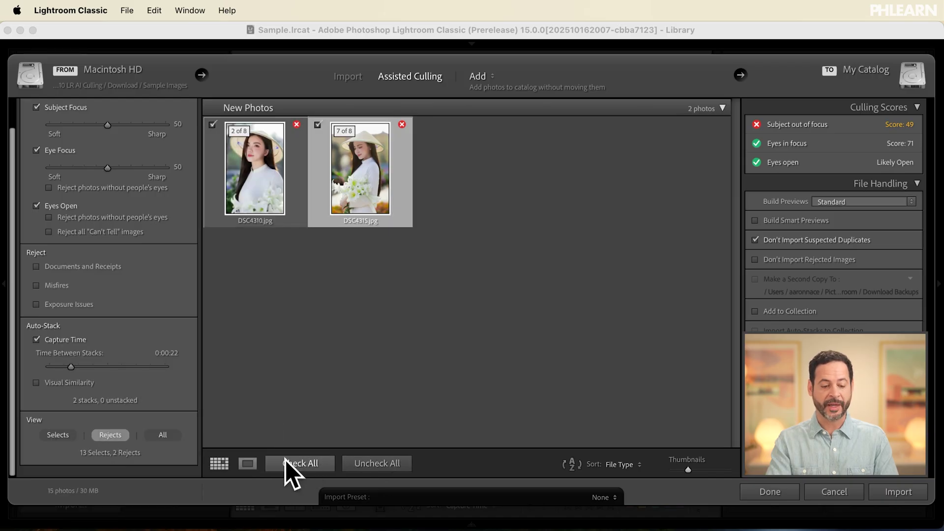
pyautogui.click(164, 435)
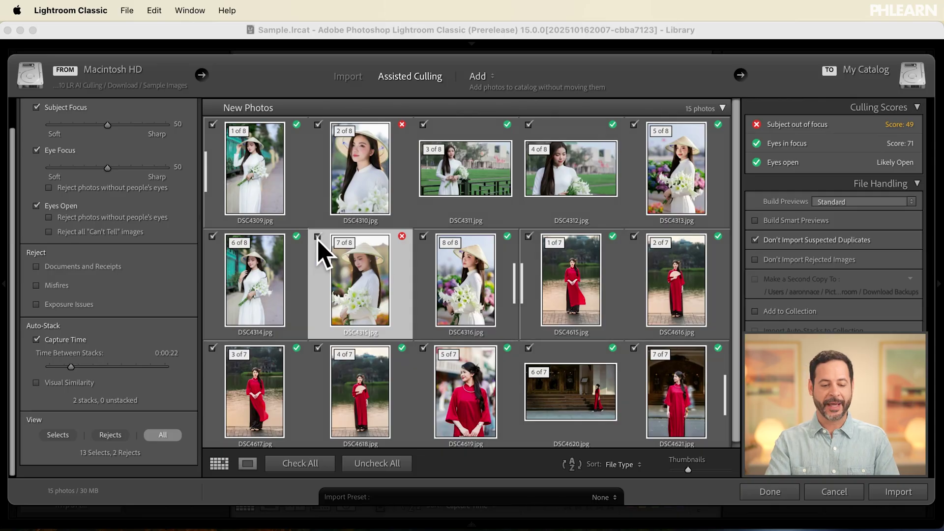
pyautogui.click(317, 236)
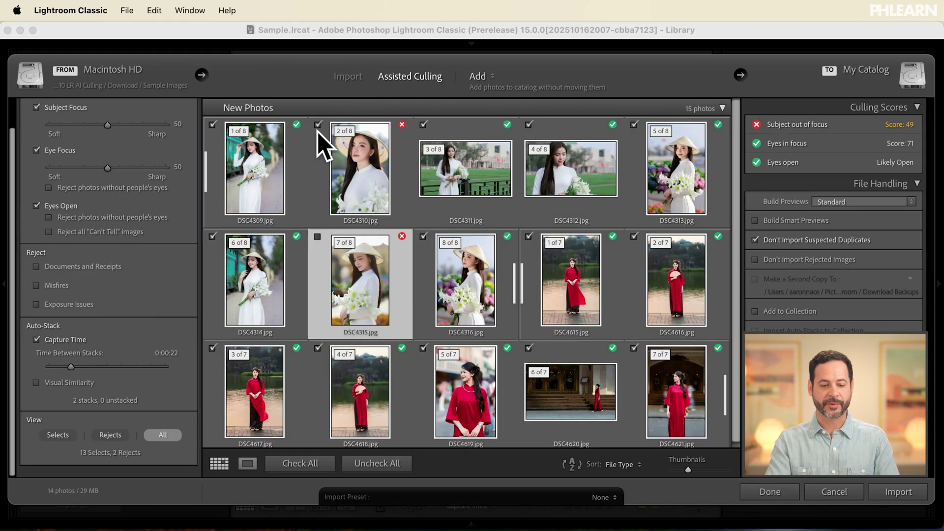
pyautogui.click(317, 125)
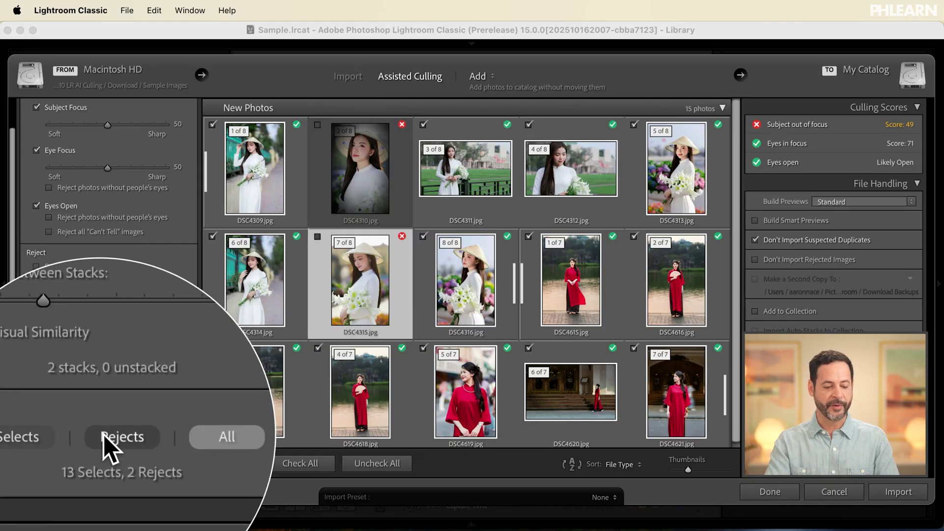
pyautogui.click(120, 435)
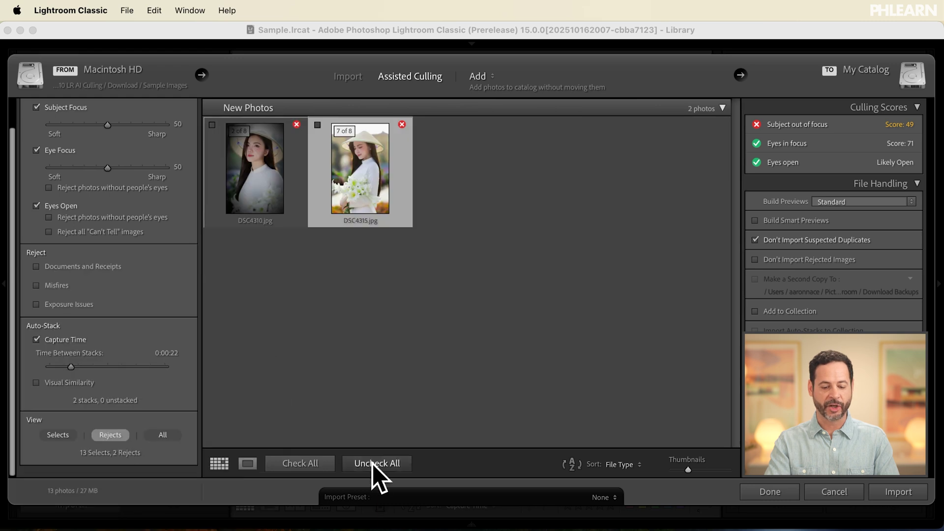
# Step: Import the checked photos into the catalog and expand the Assisted Culling options in the Library
pyautogui.click(900, 492)
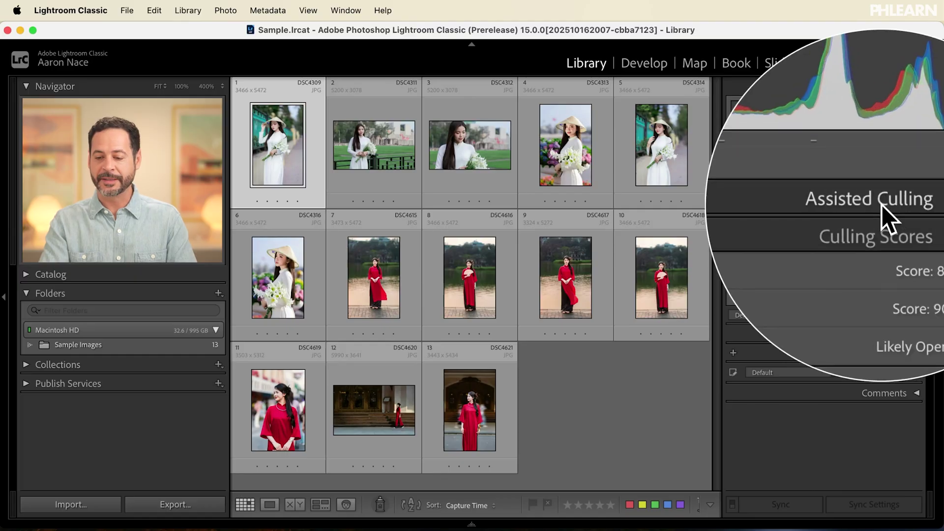
pyautogui.click(880, 205)
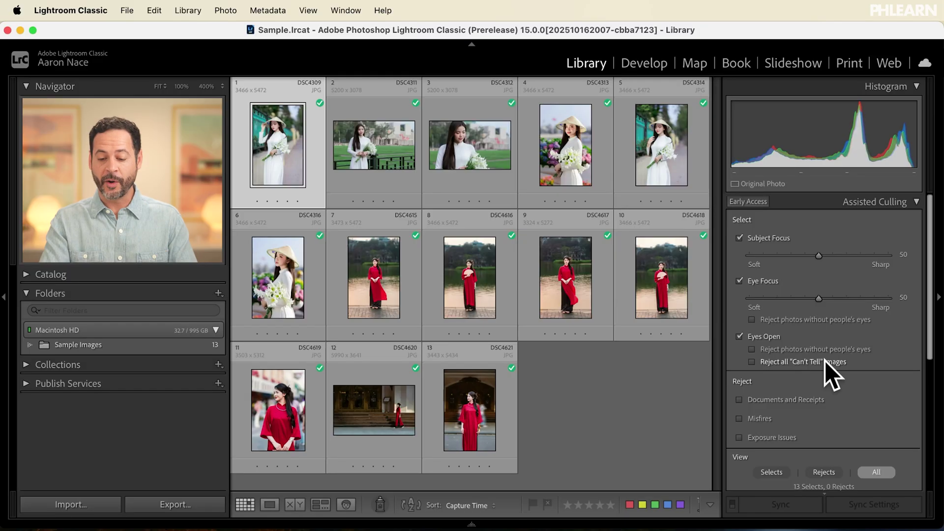
# Step: Auto-stack the imported photos by capture time with 0:00:18 between stacks
pyautogui.scroll(-6, 795, 305)
pyautogui.scroll(-2, 790, 310)
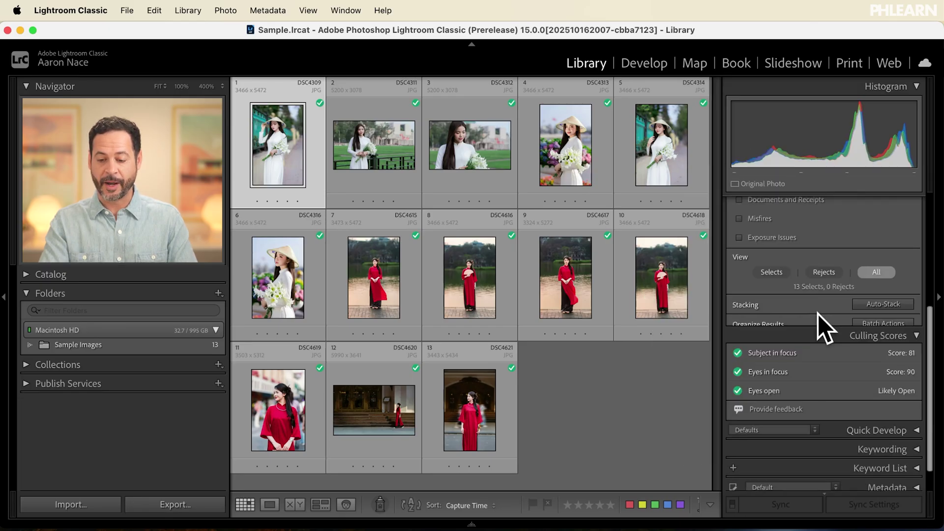
pyautogui.click(861, 303)
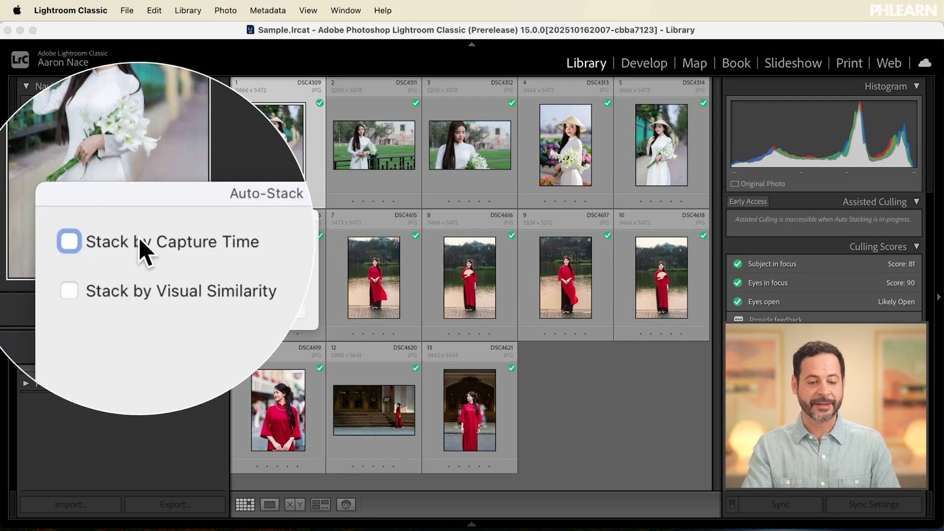
pyautogui.click(140, 240)
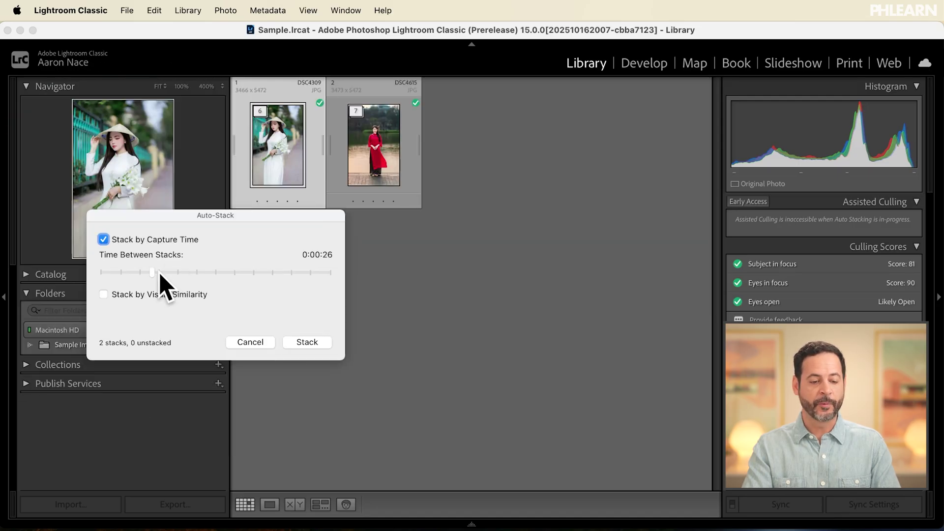
pyautogui.moveTo(153, 274); pyautogui.dragTo(134, 276)
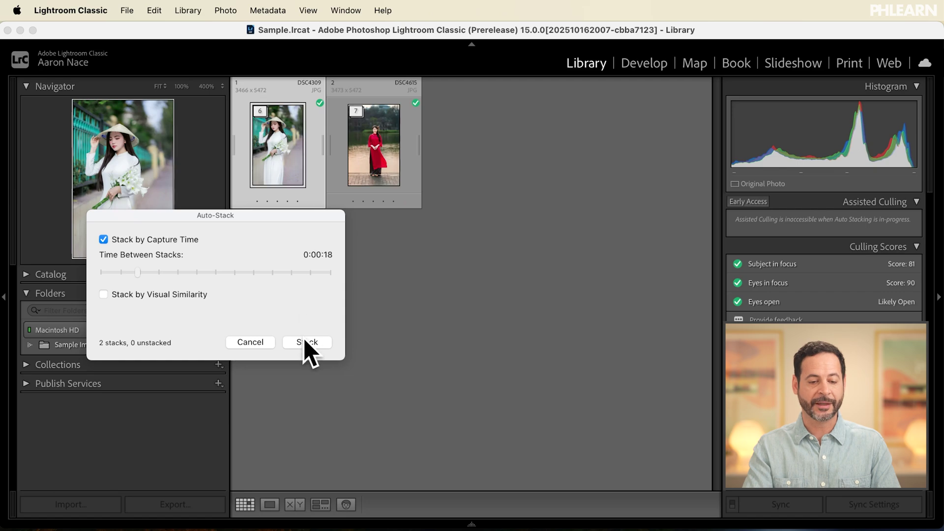
pyautogui.click(304, 340)
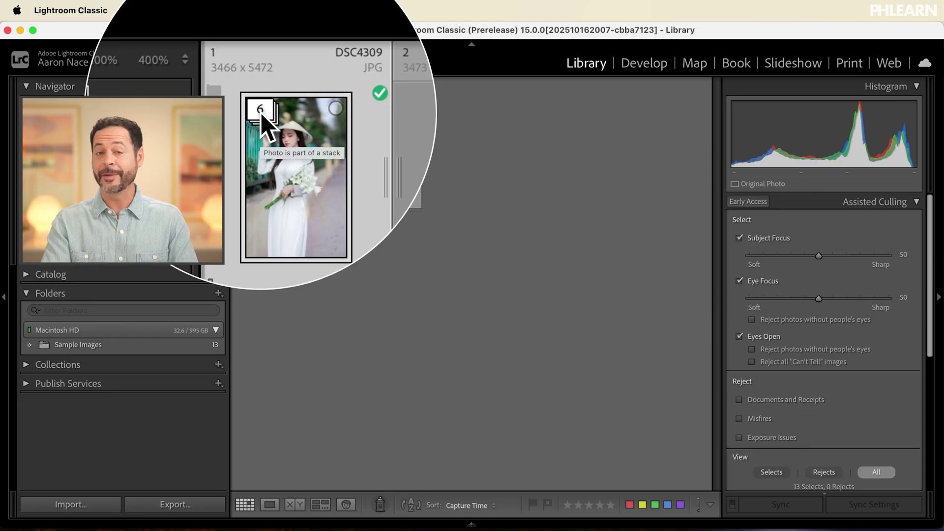
# Step: Expand the white-dress stack headed by DSC4309 to view its photos, and collapse it again
pyautogui.click(261, 114)
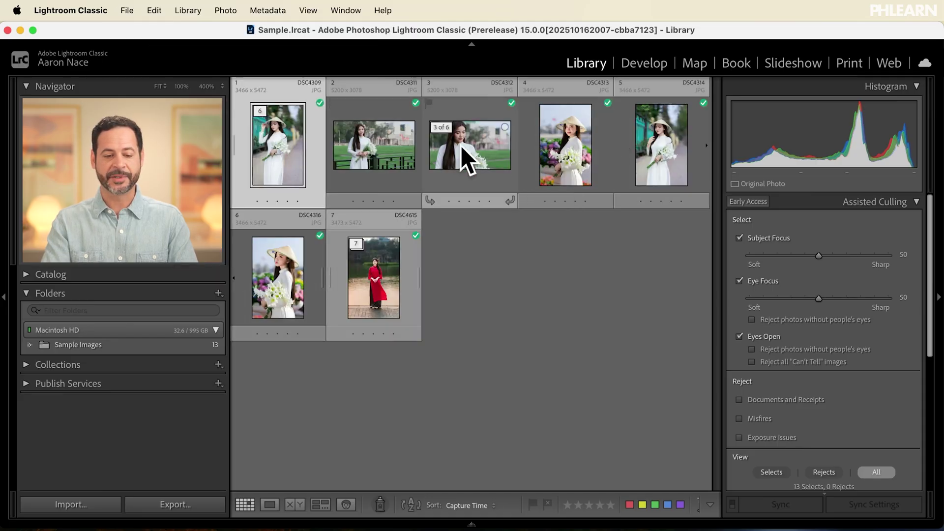
pyautogui.click(261, 112)
pyautogui.click(261, 112)
pyautogui.click(261, 112)
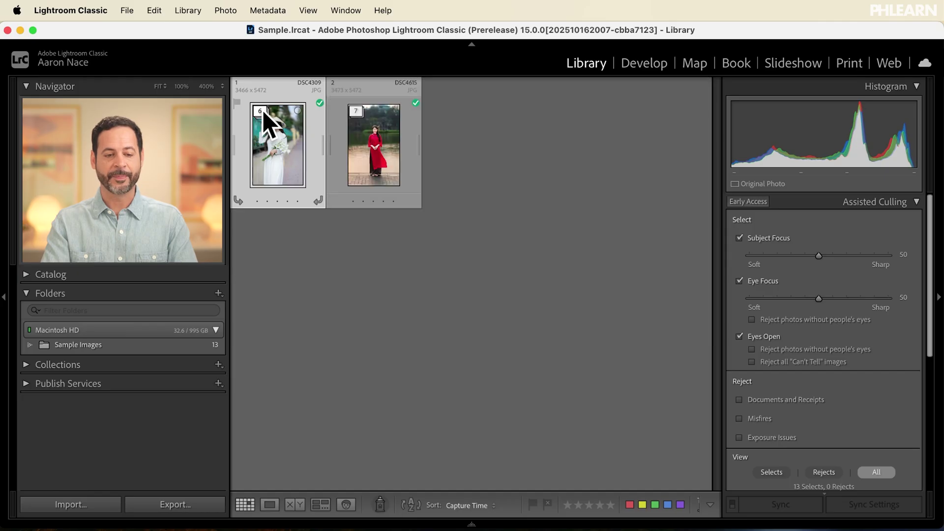
# Step: Expand all stacks in the photo grid
pyautogui.click(225, 10)
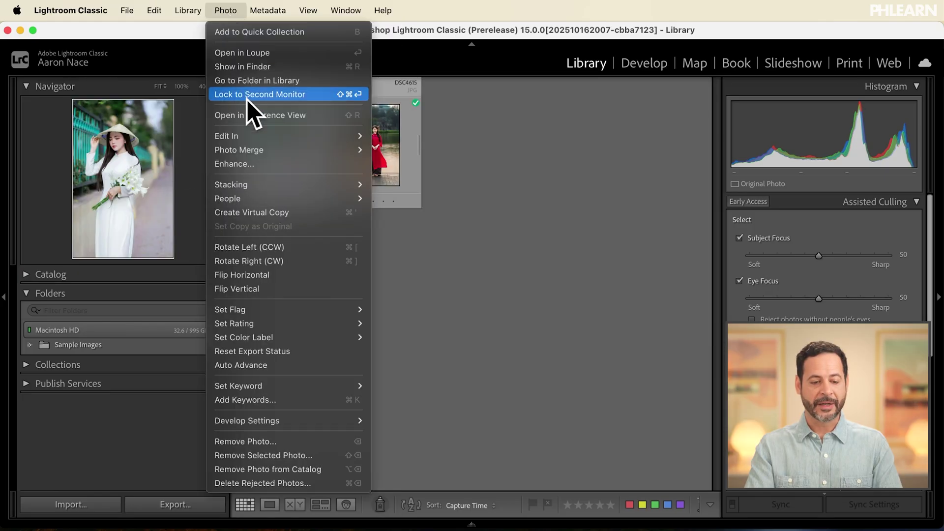
pyautogui.moveTo(244, 182)
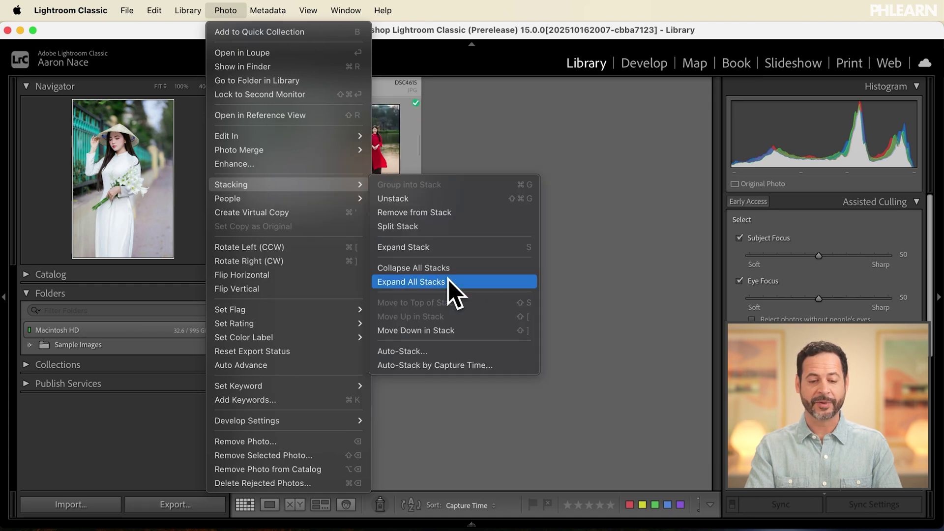
pyautogui.click(448, 281)
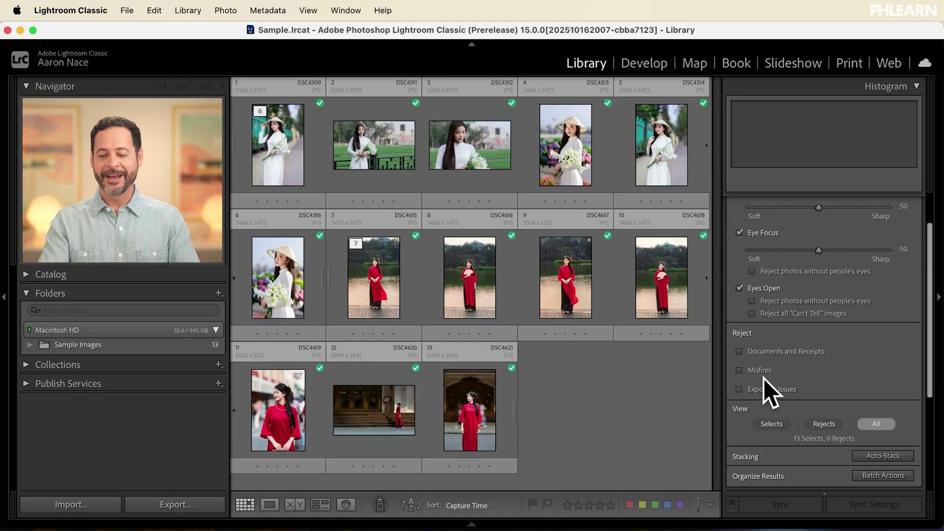
# Step: Set the Eyes Open criterion to reject all "Can't Tell" images
pyautogui.scroll(1, 763, 378)
pyautogui.scroll(2, 763, 378)
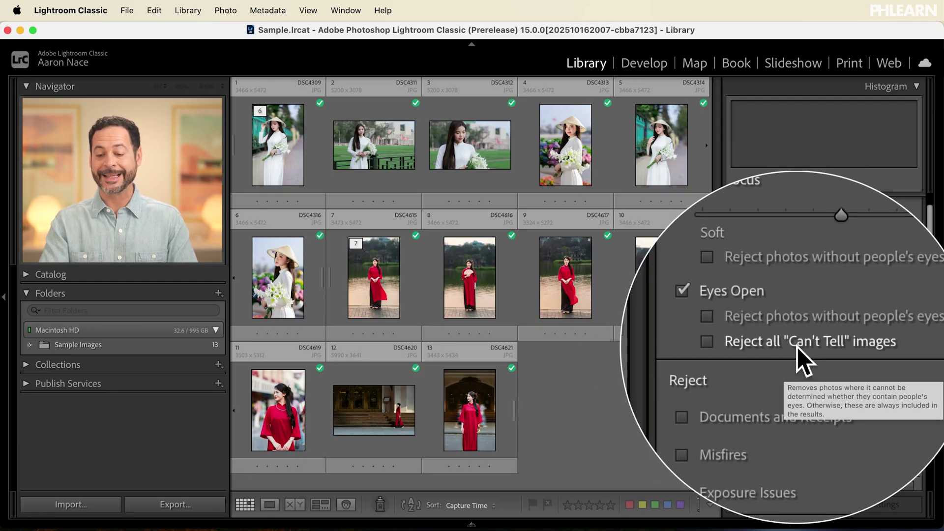
pyautogui.click(797, 345)
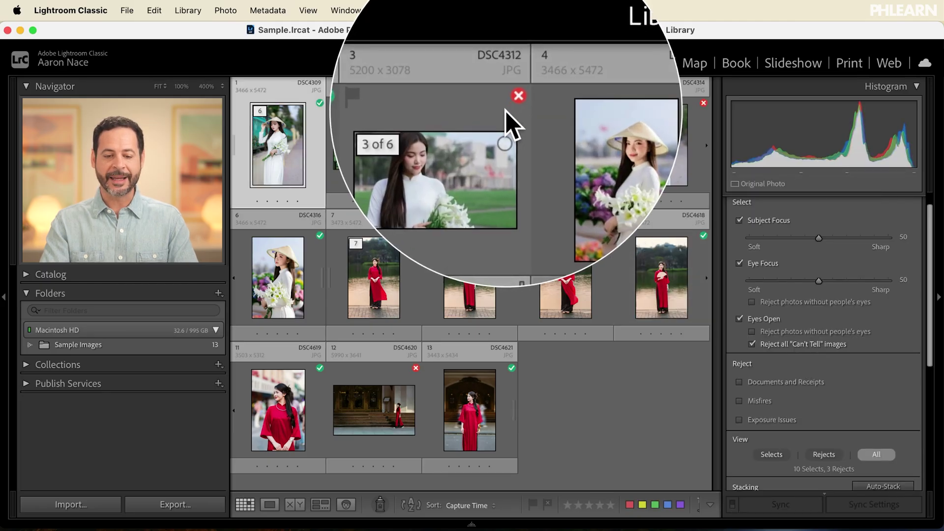
# Step: Examine the eyes in the rejected photos DSC4312, DSC4314 and DSC4620 at full view, zooming into DSC4620, and return to the grid
pyautogui.doubleClick(473, 147)
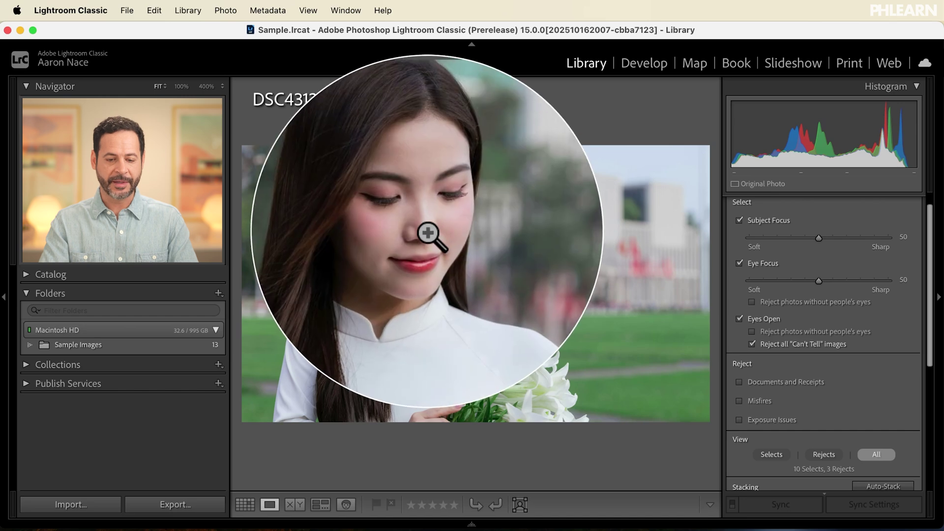
pyautogui.press('g')
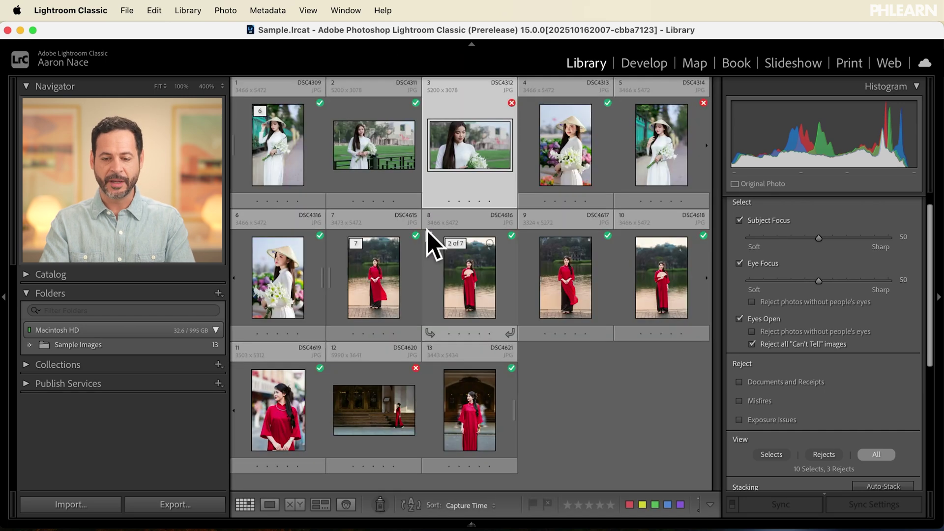
pyautogui.doubleClick(664, 150)
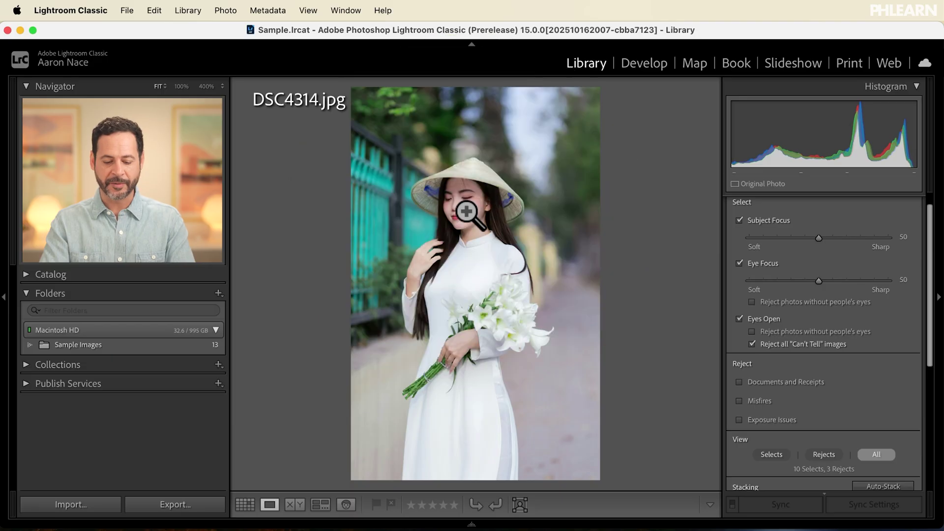
pyautogui.press('g')
pyautogui.doubleClick(377, 407)
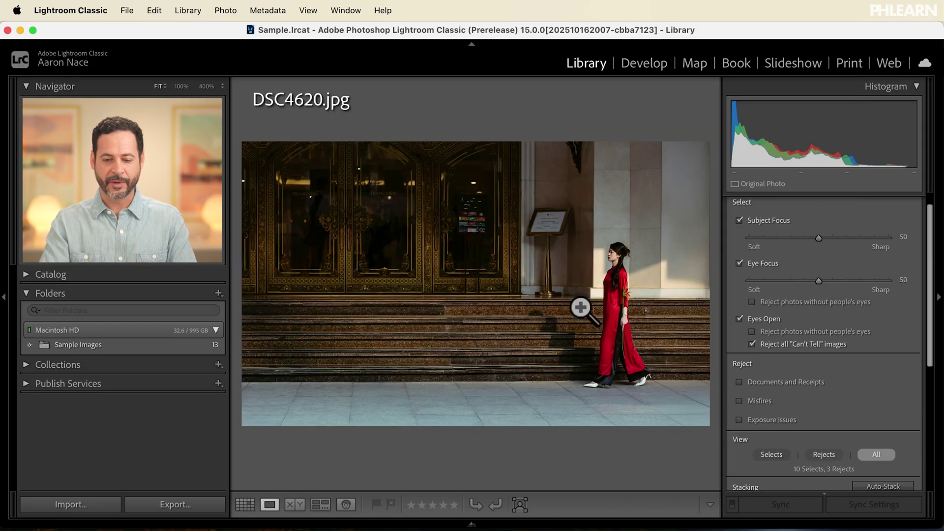
pyautogui.click(581, 309)
pyautogui.moveTo(627, 183); pyautogui.dragTo(548, 252)
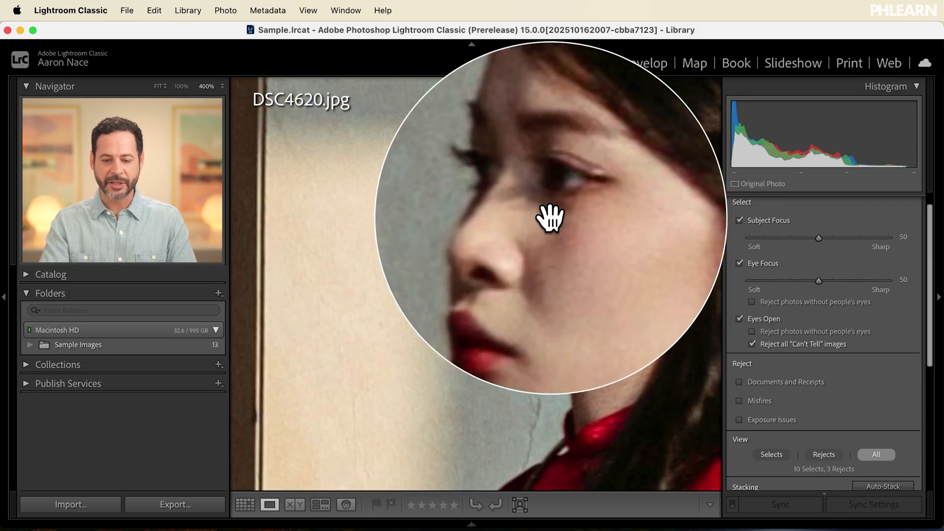
pyautogui.click(538, 254)
pyautogui.press('g')
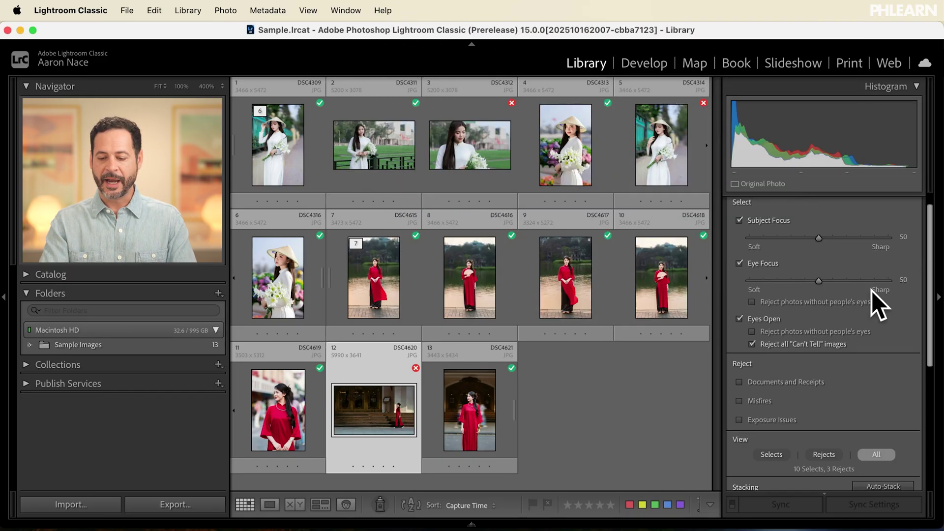
# Step: Run the Assisted Culling batch actions to apply pick flags to the selected photos and reject flags to the rejected ones
pyautogui.scroll(-3, 871, 291)
pyautogui.scroll(-1, 871, 291)
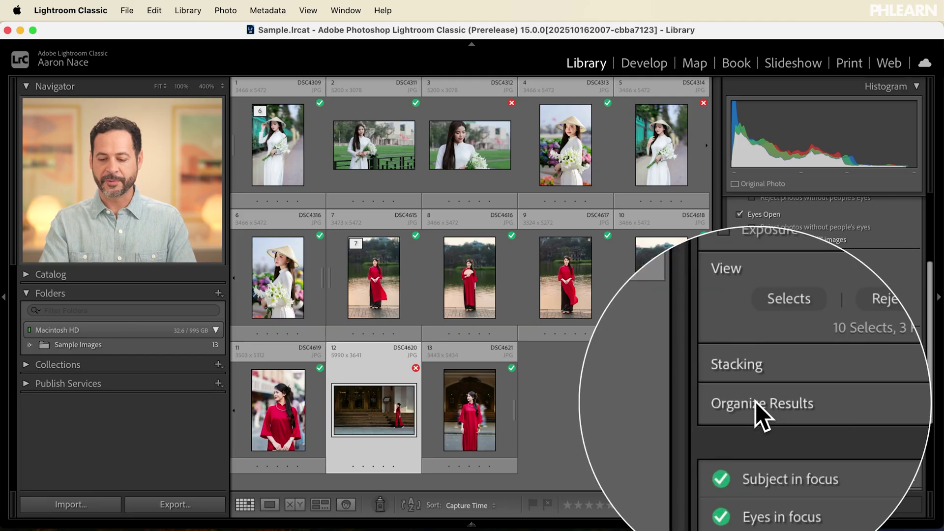
pyautogui.click(869, 403)
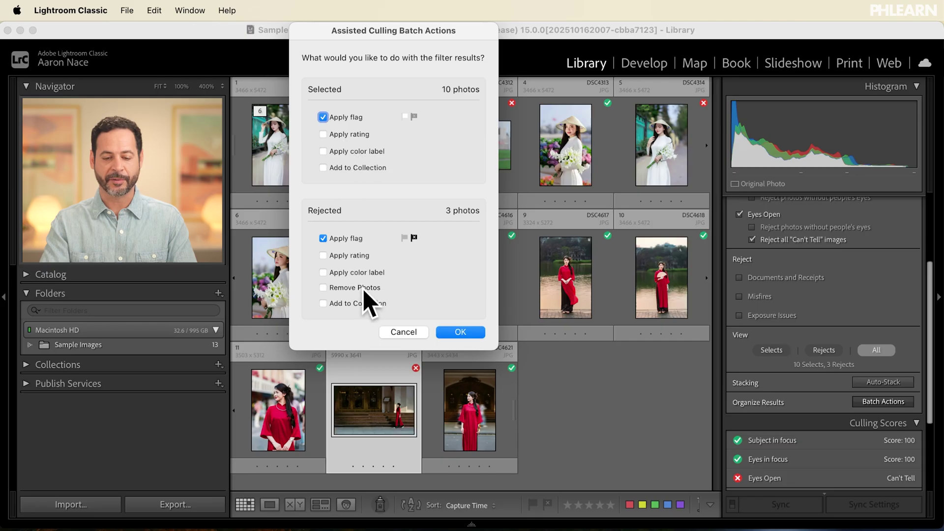
pyautogui.click(459, 333)
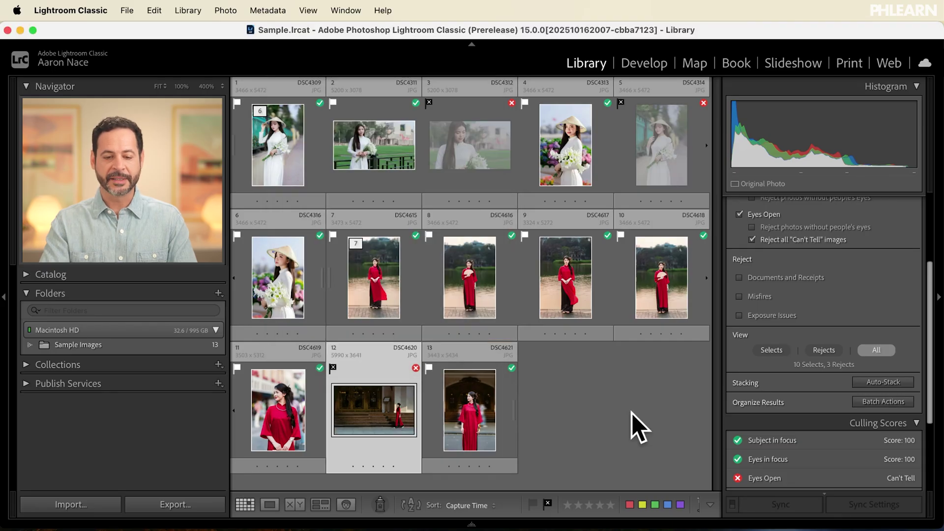
# Step: Deselect all photos and change the flag of the rejected photo DSC4620 to picked
pyautogui.click(631, 428)
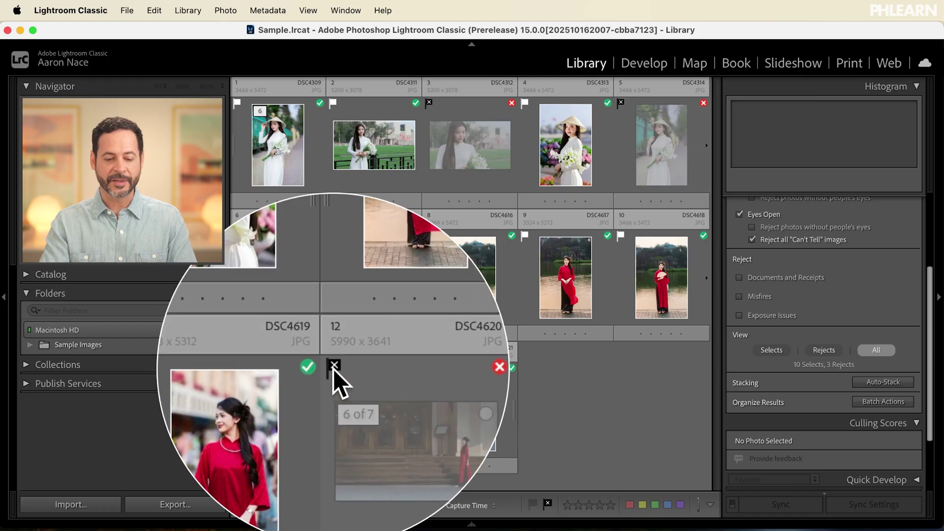
pyautogui.click(333, 369)
pyautogui.click(333, 369)
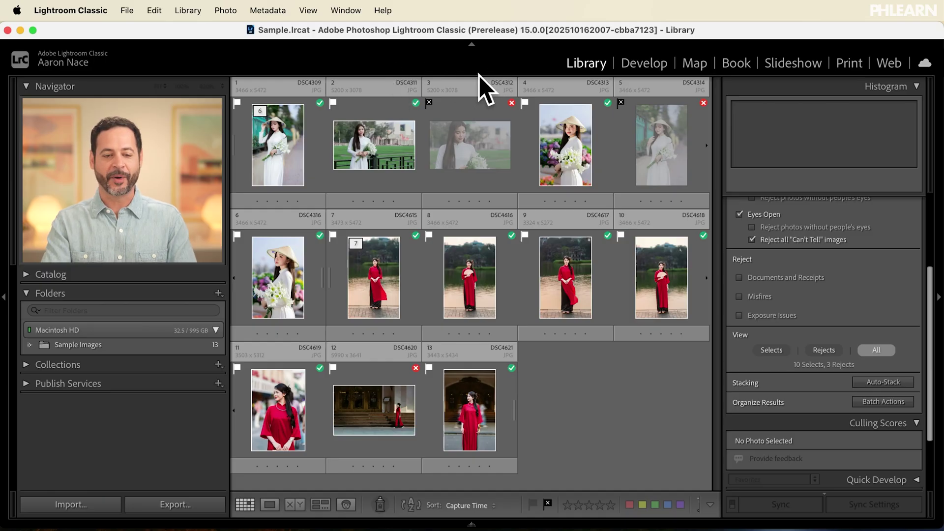
# Step: Show the filter bar and filter the photos by flag attribute, trying picked photos before switching to only rejected ones
pyautogui.click(308, 10)
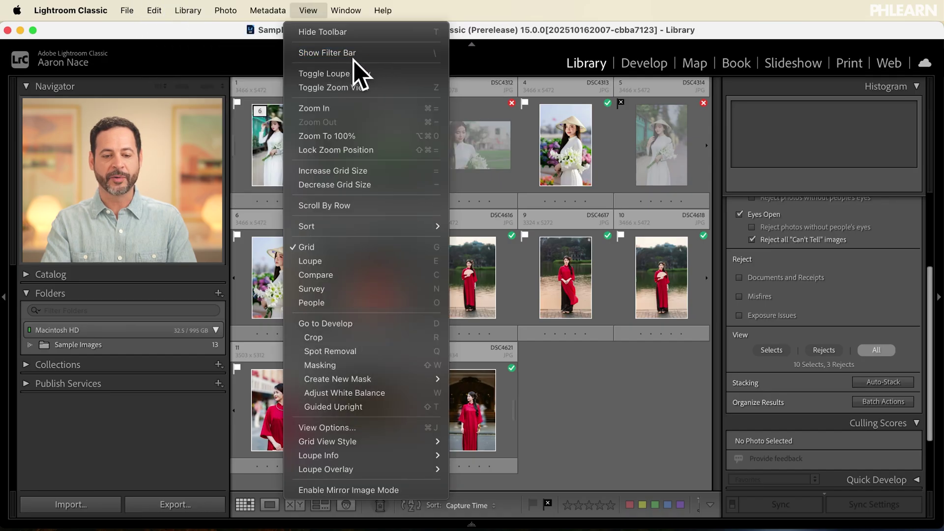
pyautogui.click(379, 53)
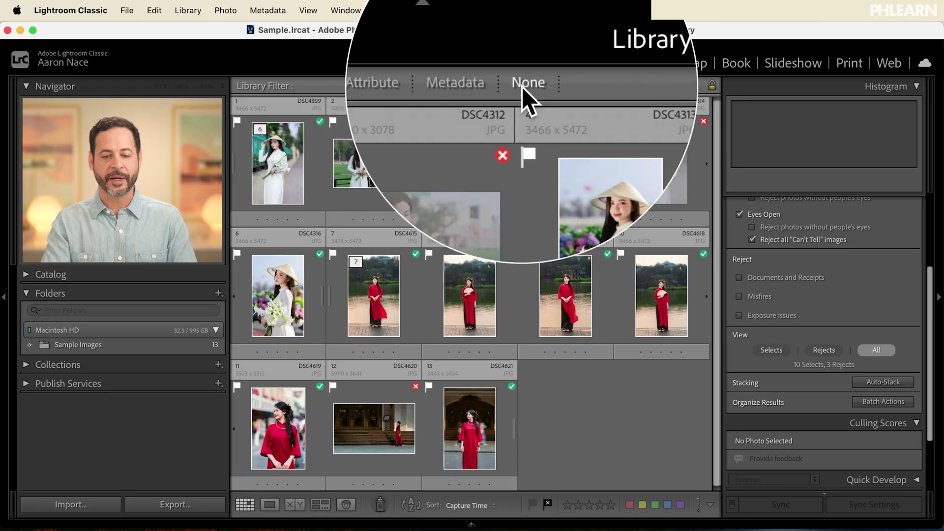
pyautogui.click(444, 87)
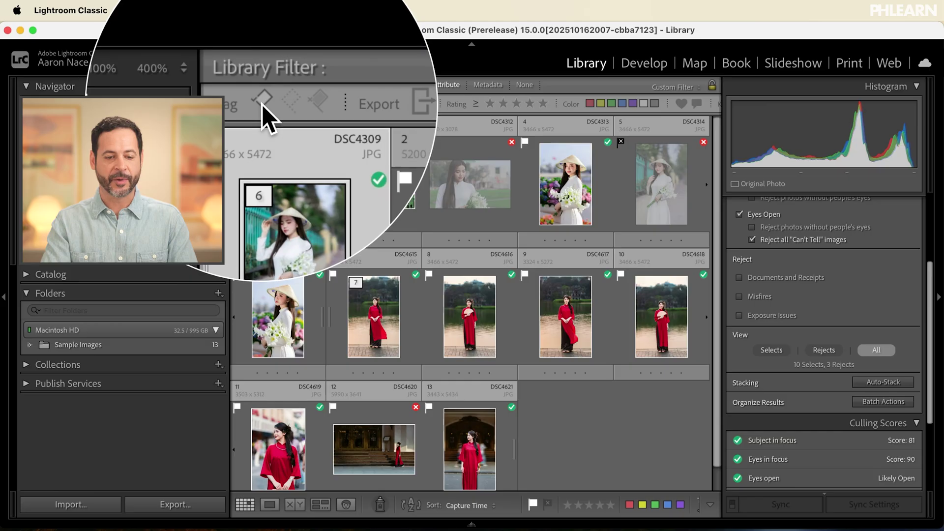
pyautogui.click(262, 104)
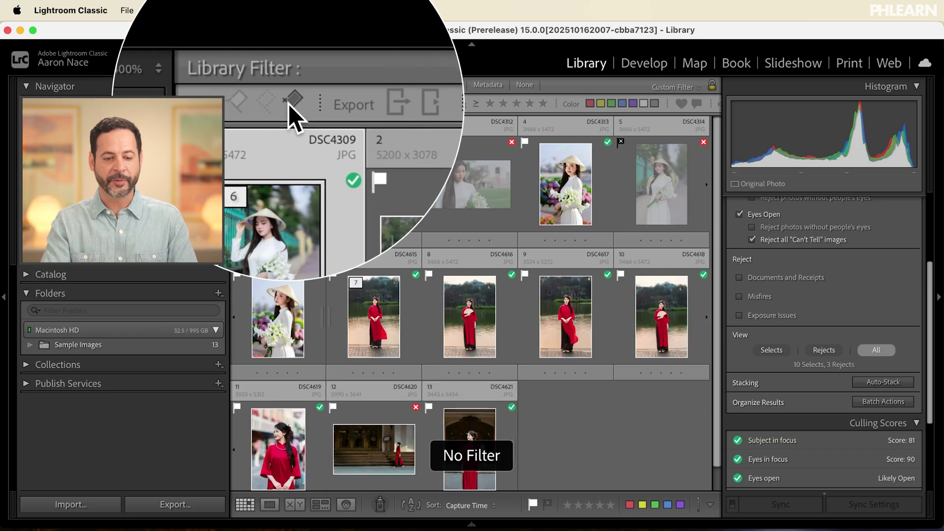
pyautogui.click(290, 102)
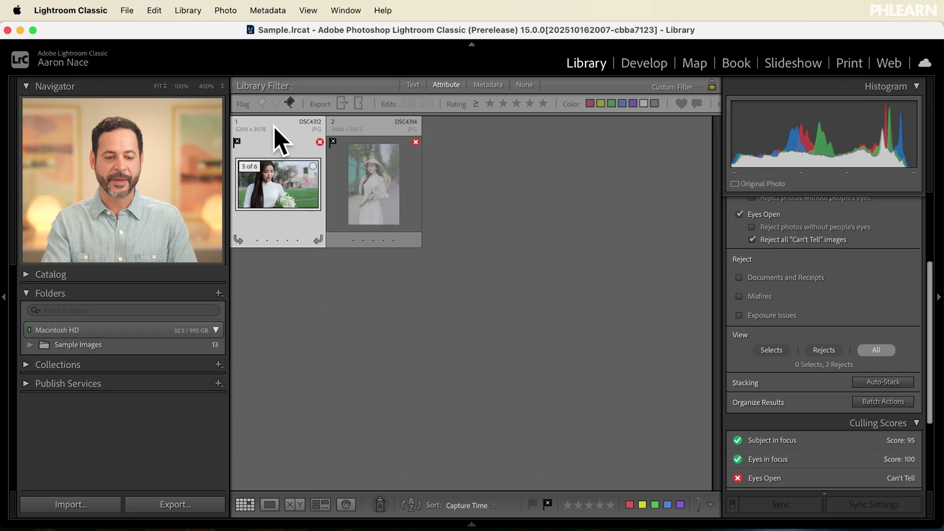
# Step: Switch the flag filter from rejected to picked photos and select the four white-dress photos DSC4309 to DSC4316
pyautogui.click(290, 102)
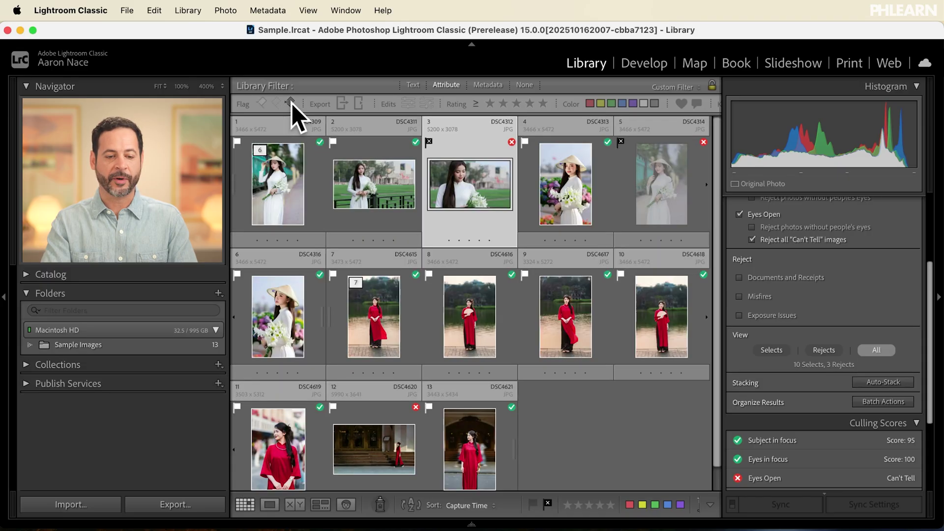
pyautogui.click(261, 103)
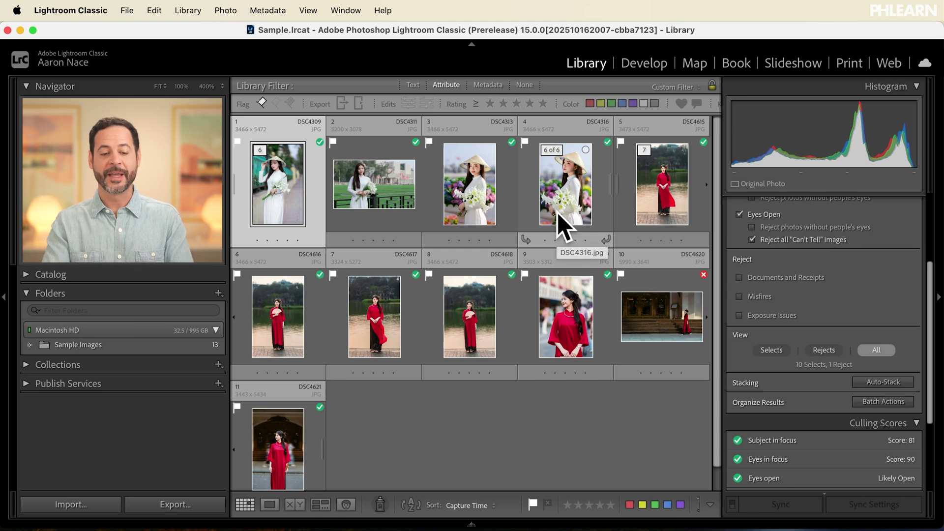
pyautogui.keyDown('shift'); pyautogui.click(562, 190); pyautogui.keyUp('shift')
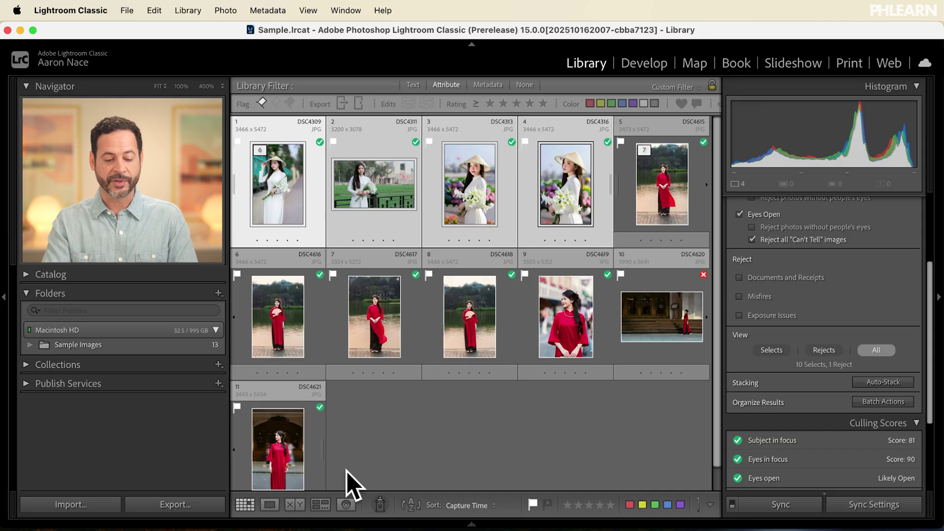
# Step: Compare the four white-dress photos in Survey view and remove all but the hat portrait facing the camera, DSC4313, from the selection
pyautogui.click(321, 504)
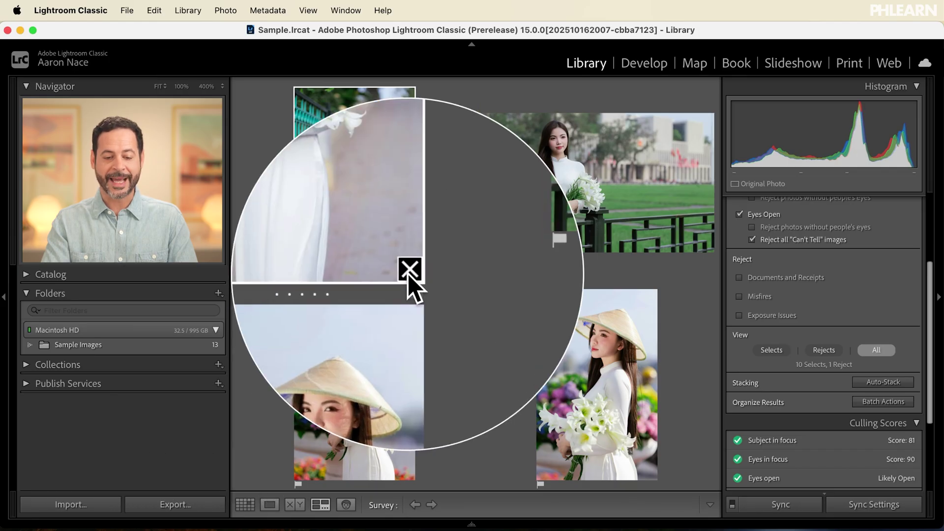
pyautogui.press('/')
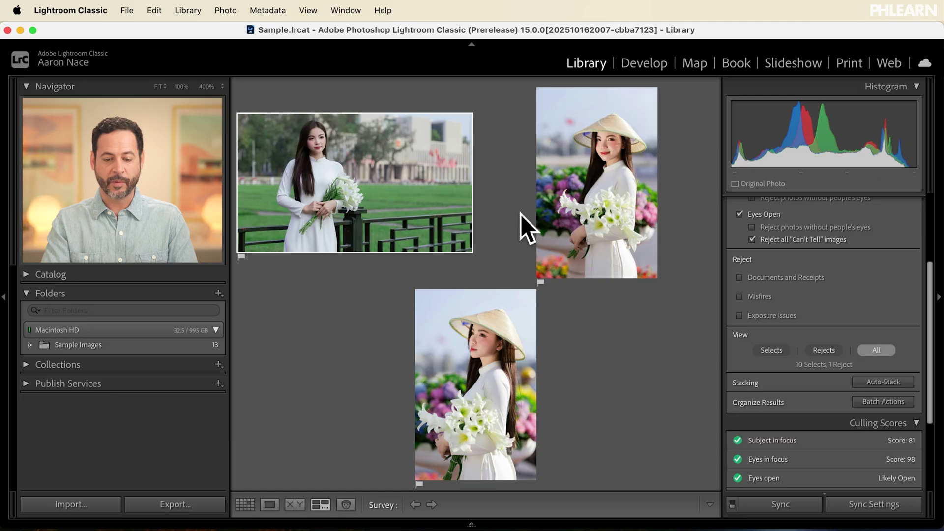
pyautogui.press('/')
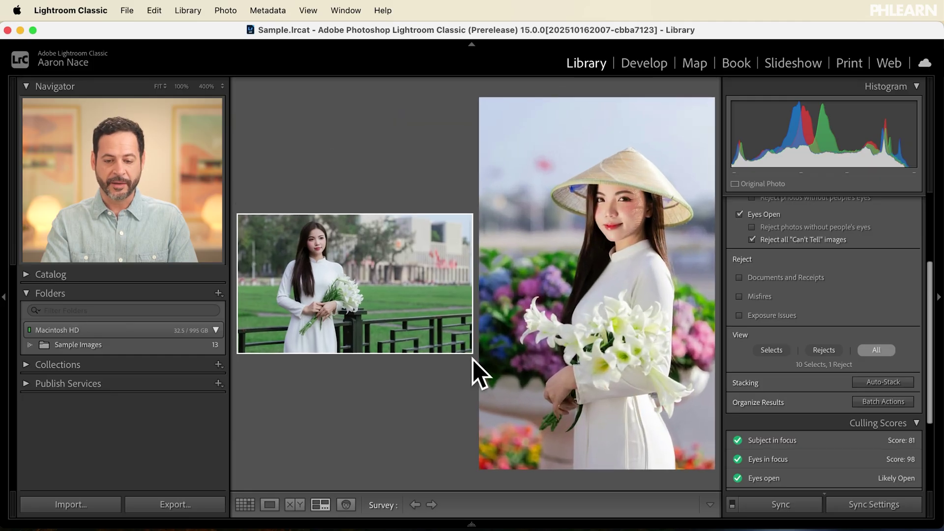
pyautogui.press('/')
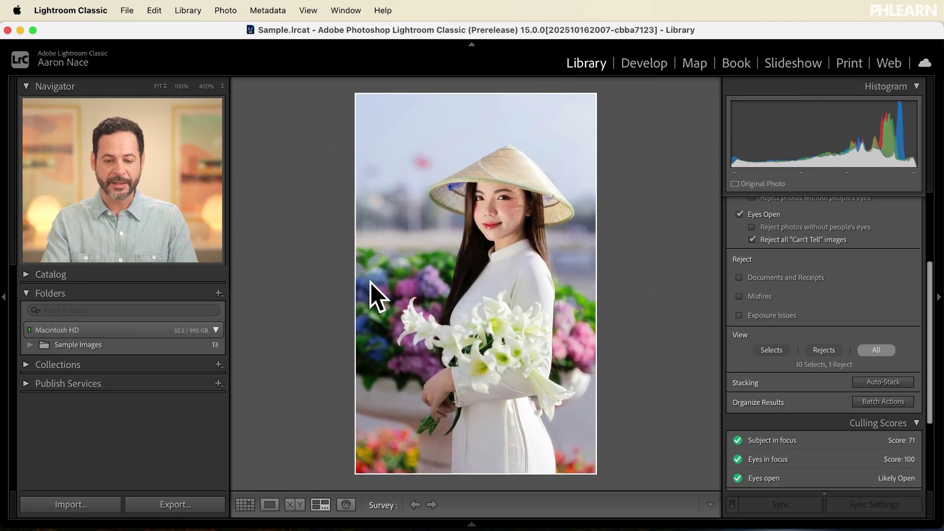
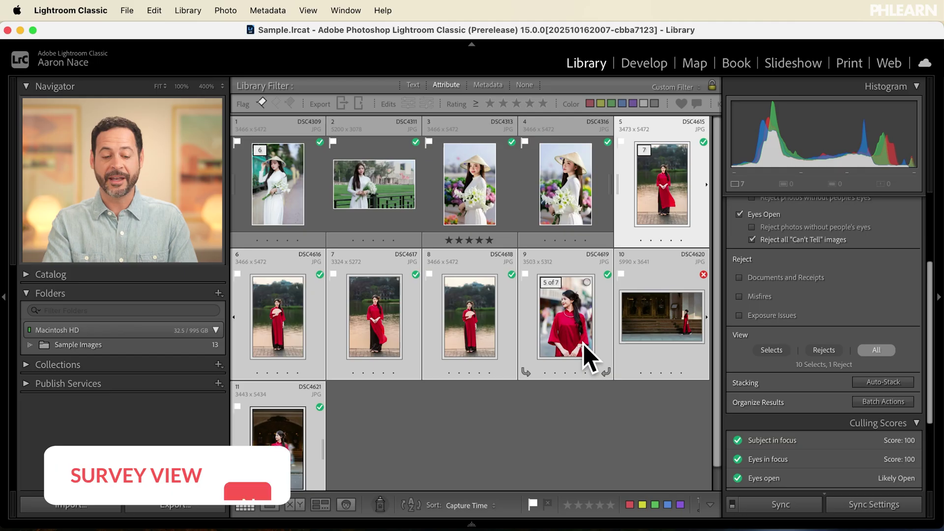
# Step: Survey the seven red-dress photos with all panels hidden, removing photos from the comparison until only the fan portrait DSC4616 is left
pyautogui.click(319, 504)
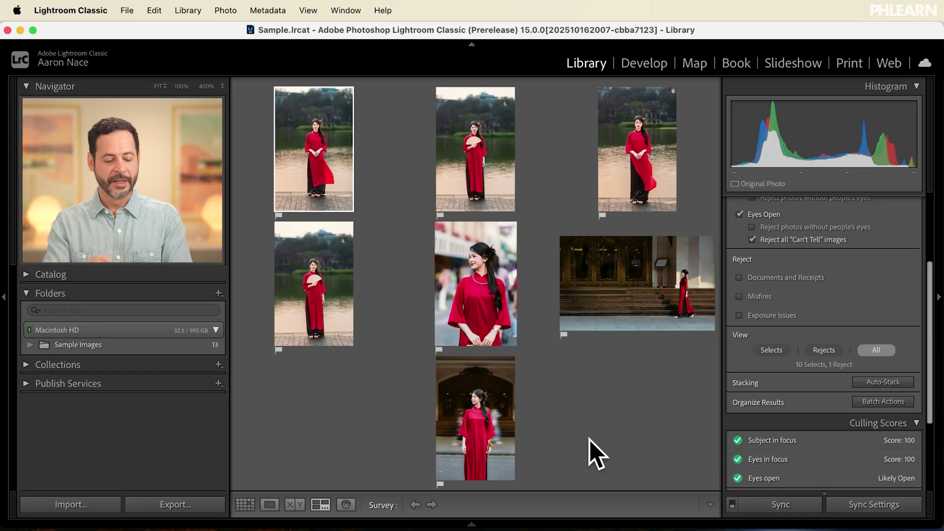
pyautogui.hotkey('shift', 'Tab')
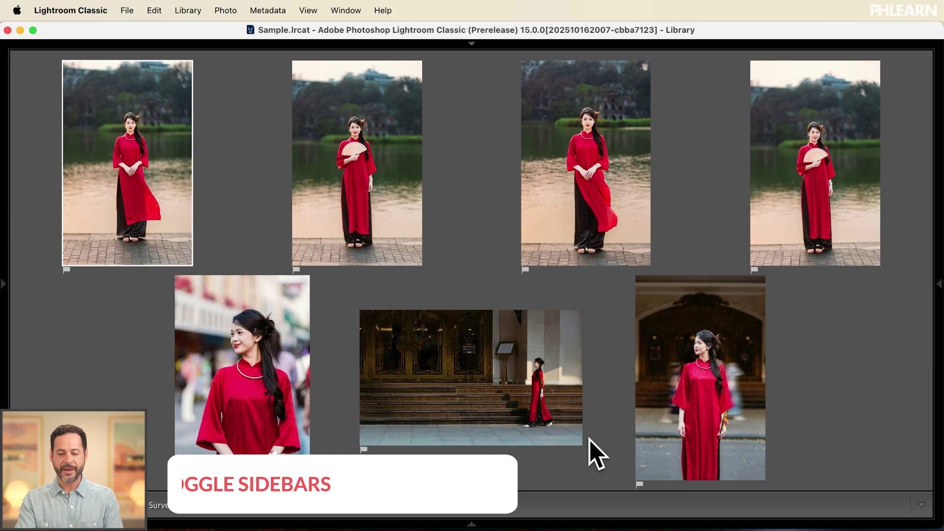
pyautogui.moveTo(518, 397)
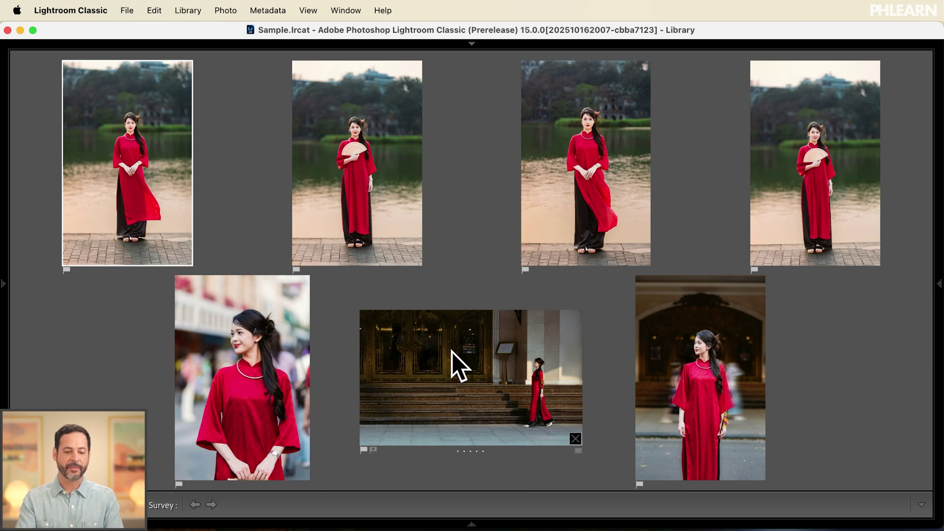
pyautogui.keyDown('super'); pyautogui.click(466, 359); pyautogui.keyUp('super')
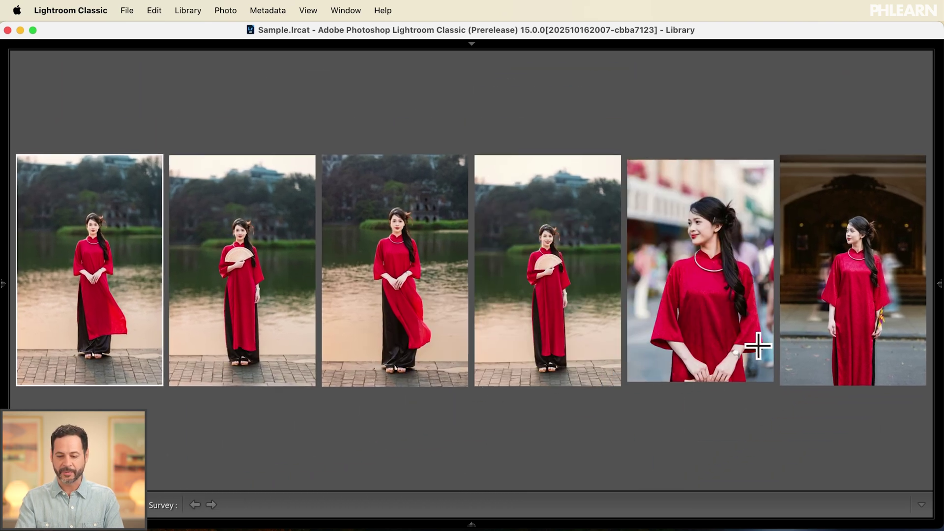
pyautogui.keyDown('super'); pyautogui.click(853, 283); pyautogui.keyUp('super')
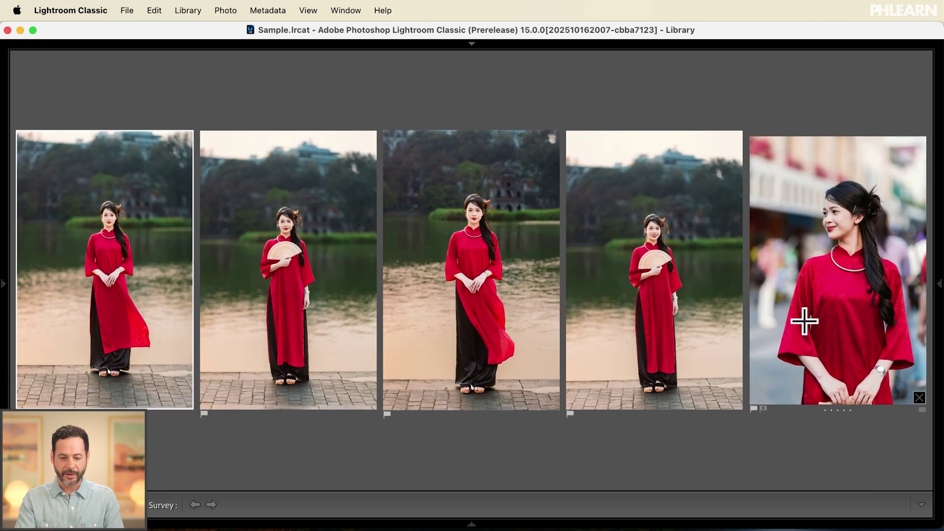
pyautogui.keyDown('super'); pyautogui.click(446, 286); pyautogui.keyUp('super')
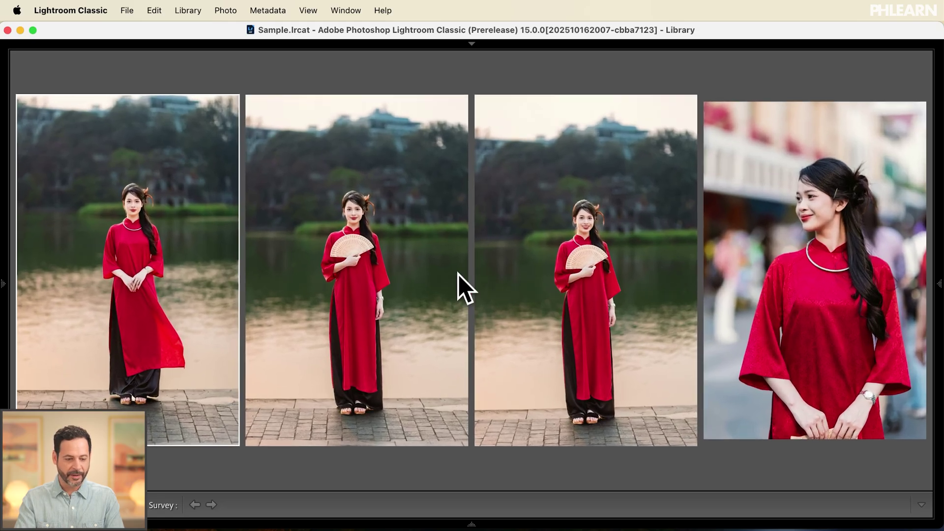
pyautogui.keyDown('super'); pyautogui.click(156, 262); pyautogui.keyUp('super')
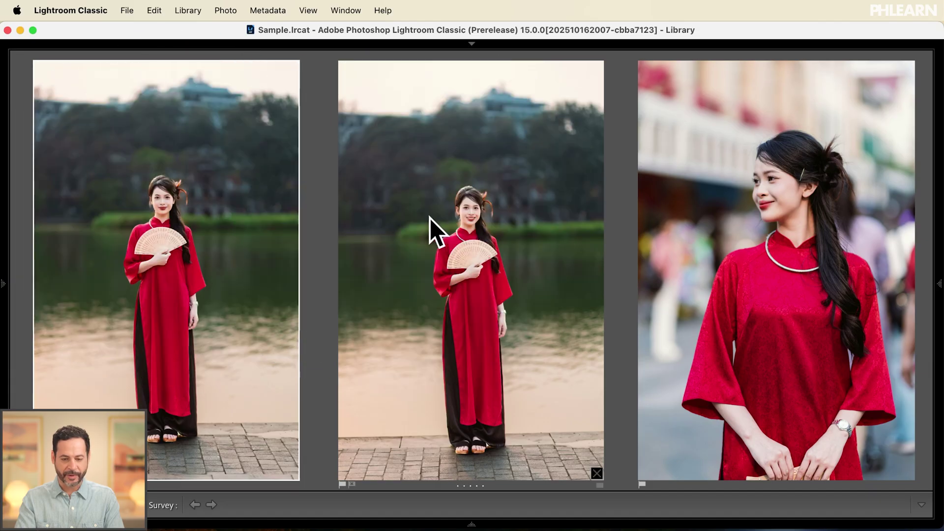
pyautogui.keyDown('super'); pyautogui.click(480, 248); pyautogui.keyUp('super')
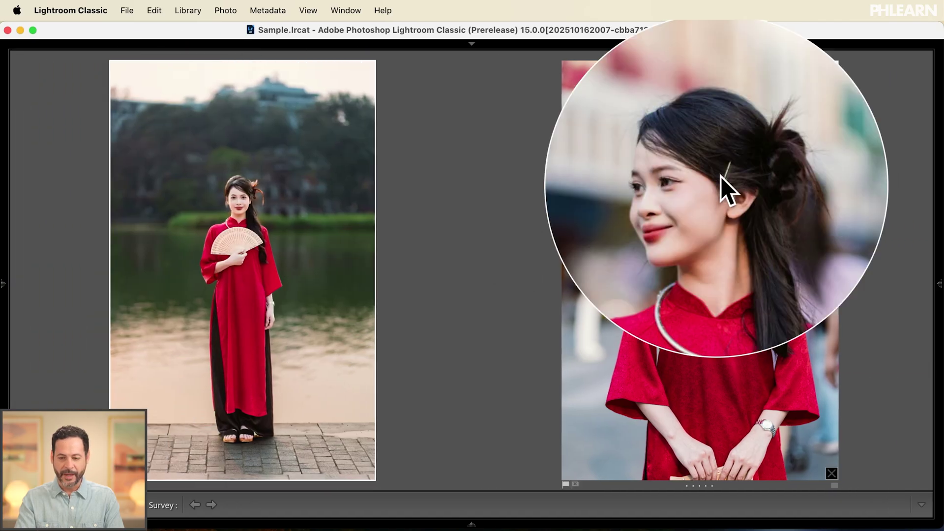
pyautogui.keyDown('super'); pyautogui.click(713, 236); pyautogui.keyUp('super')
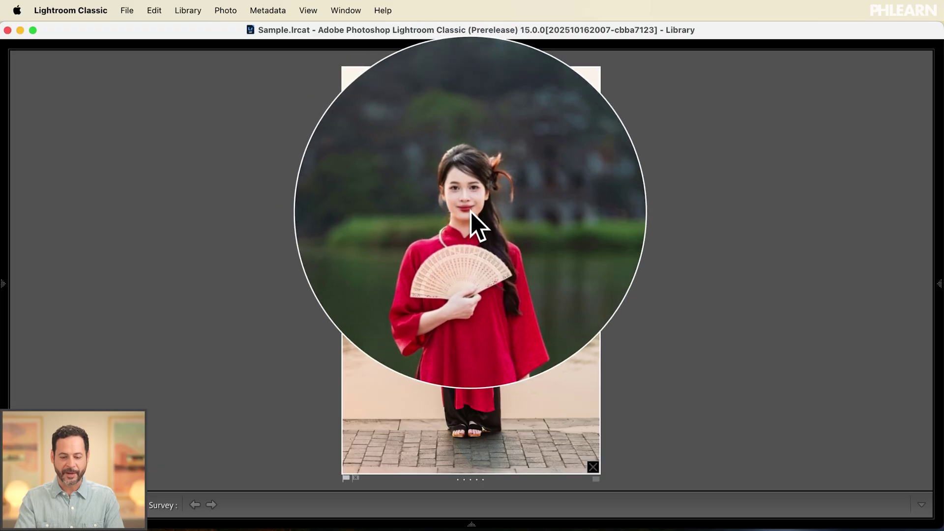
# Step: Rate the remaining fan portrait DSC4616 five stars and bring back the hidden panels
pyautogui.press('5')
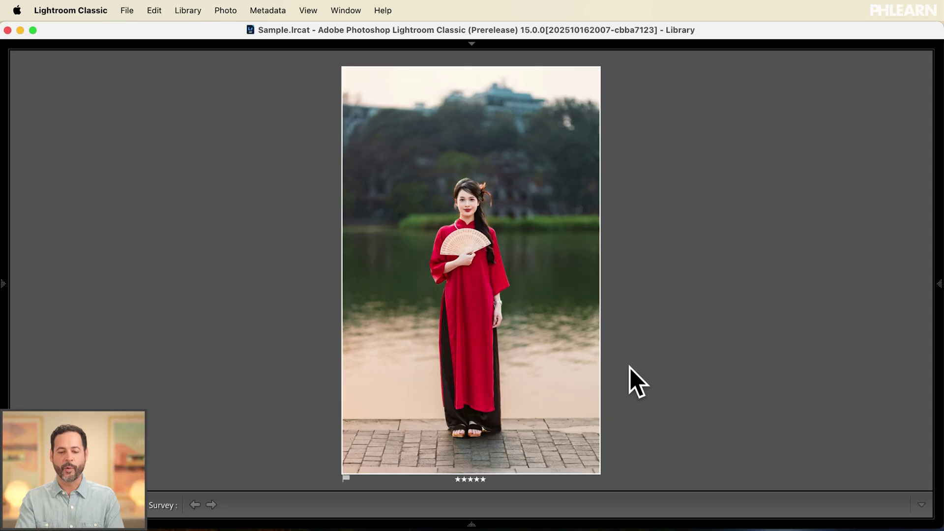
pyautogui.hotkey('shift', 'Tab')
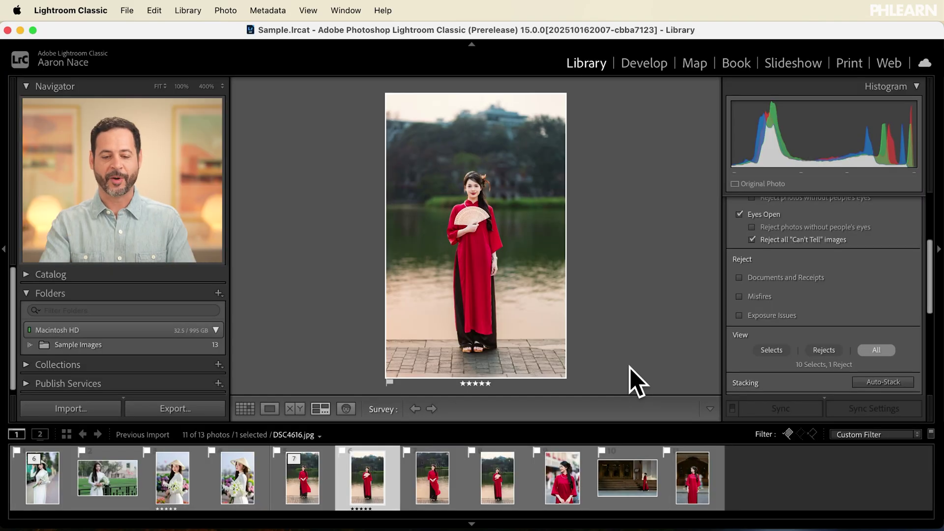
# Step: Return to the grid, clear the picked-flag filter and filter for photos rated five stars and higher
pyautogui.click(245, 408)
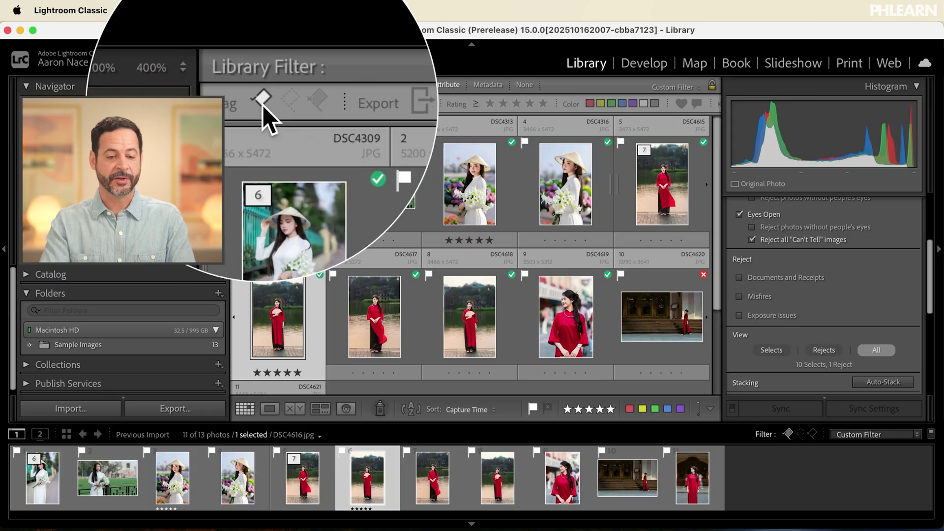
pyautogui.click(262, 104)
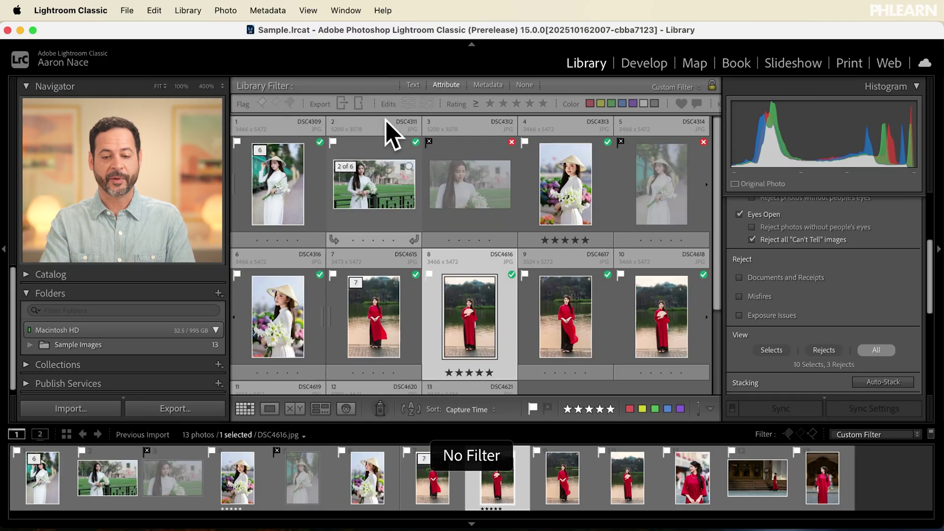
pyautogui.click(543, 104)
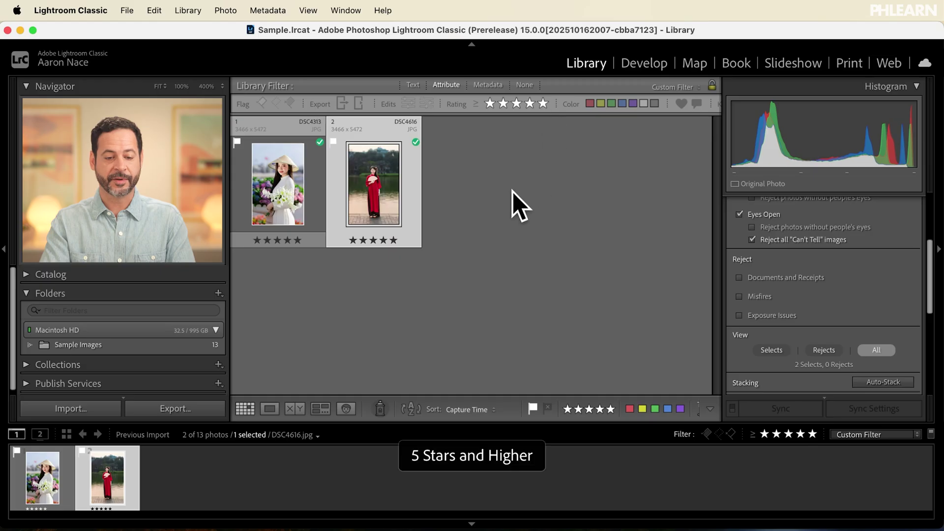
# Step: Select both five-star photos and compare them in Survey view with all panels hidden
pyautogui.press('super+a')
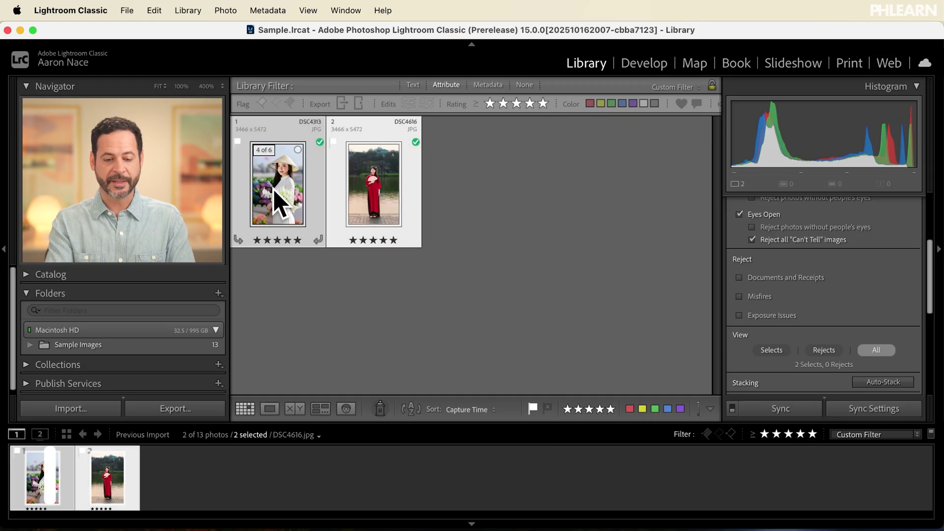
pyautogui.press('n')
pyautogui.hotkey('shift', 'Tab')
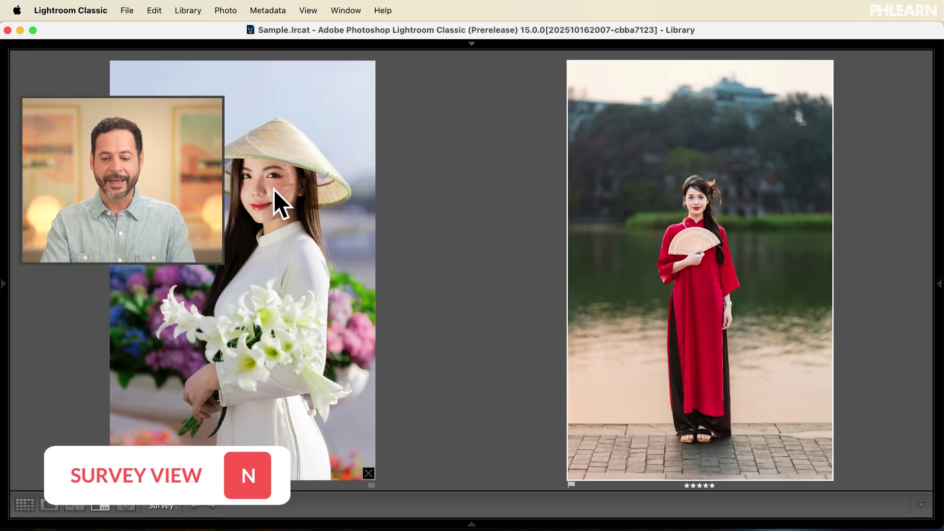